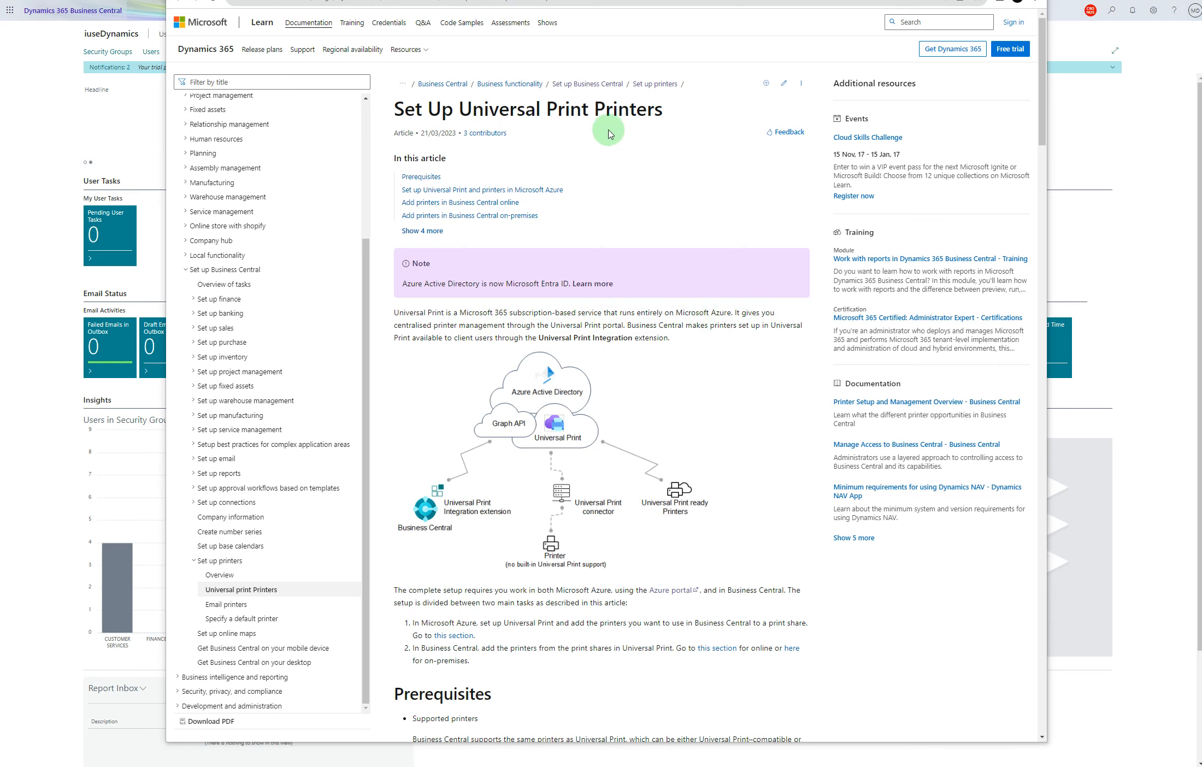
- Switch to the Azure portal, search for "printer", and open the printer management page of Universal Print
drag(1034, 0, 1201, 17)
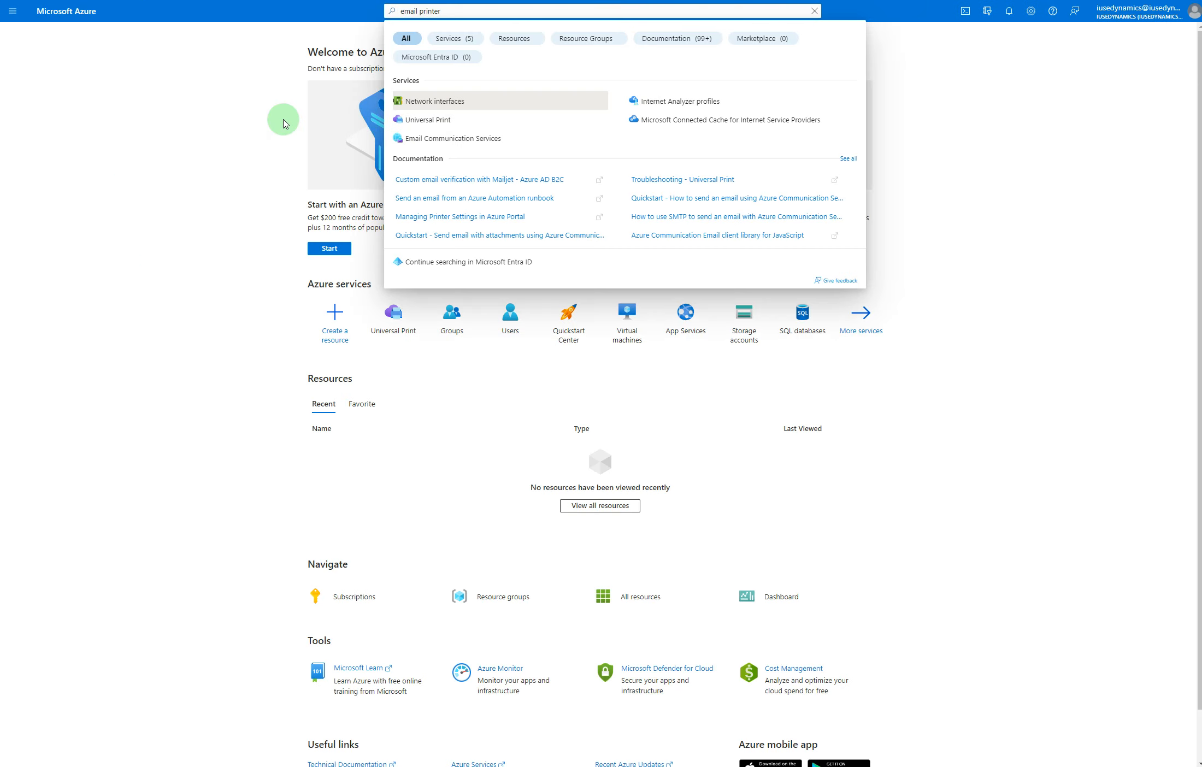
click(284, 123)
click(438, 11)
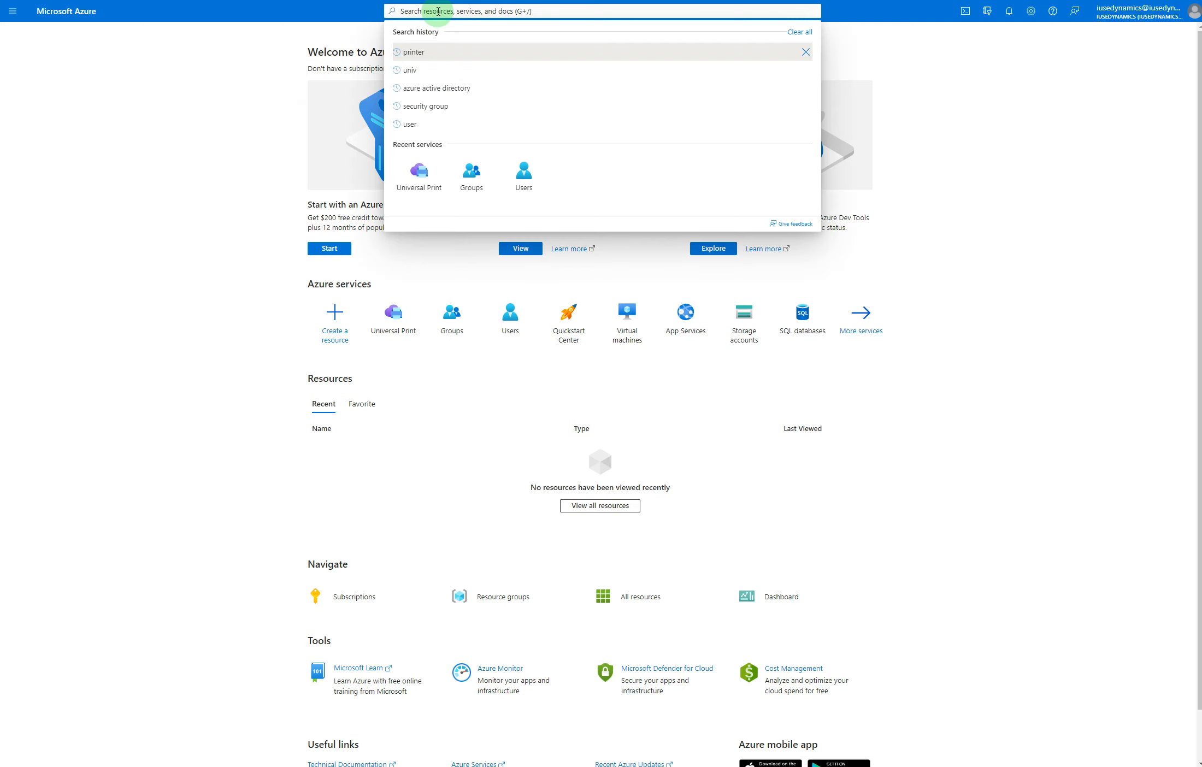
text(printer)
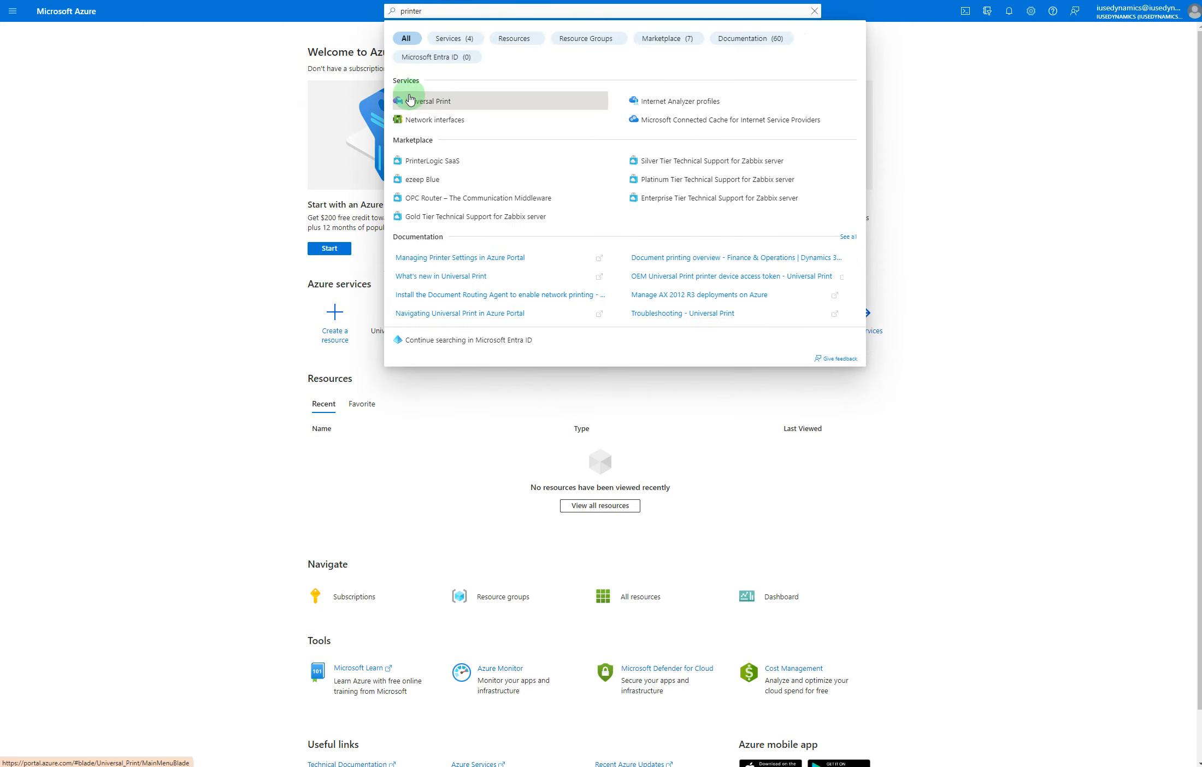
click(409, 101)
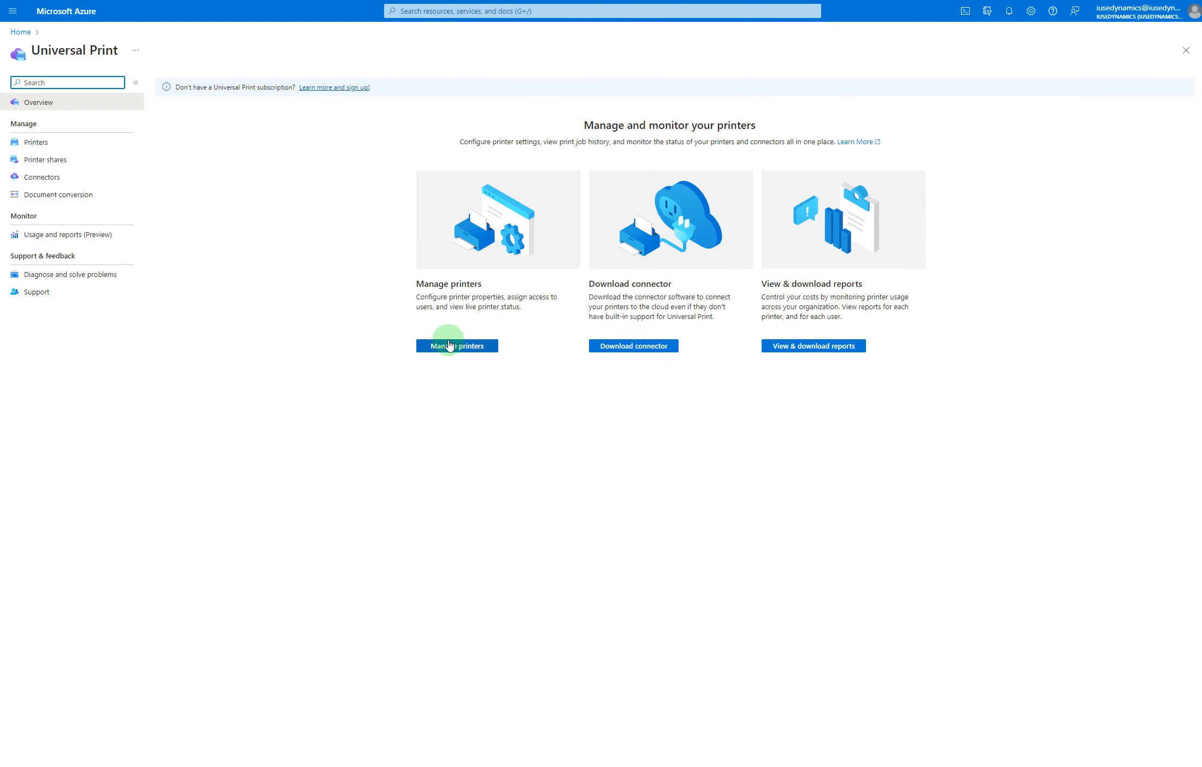
click(472, 351)
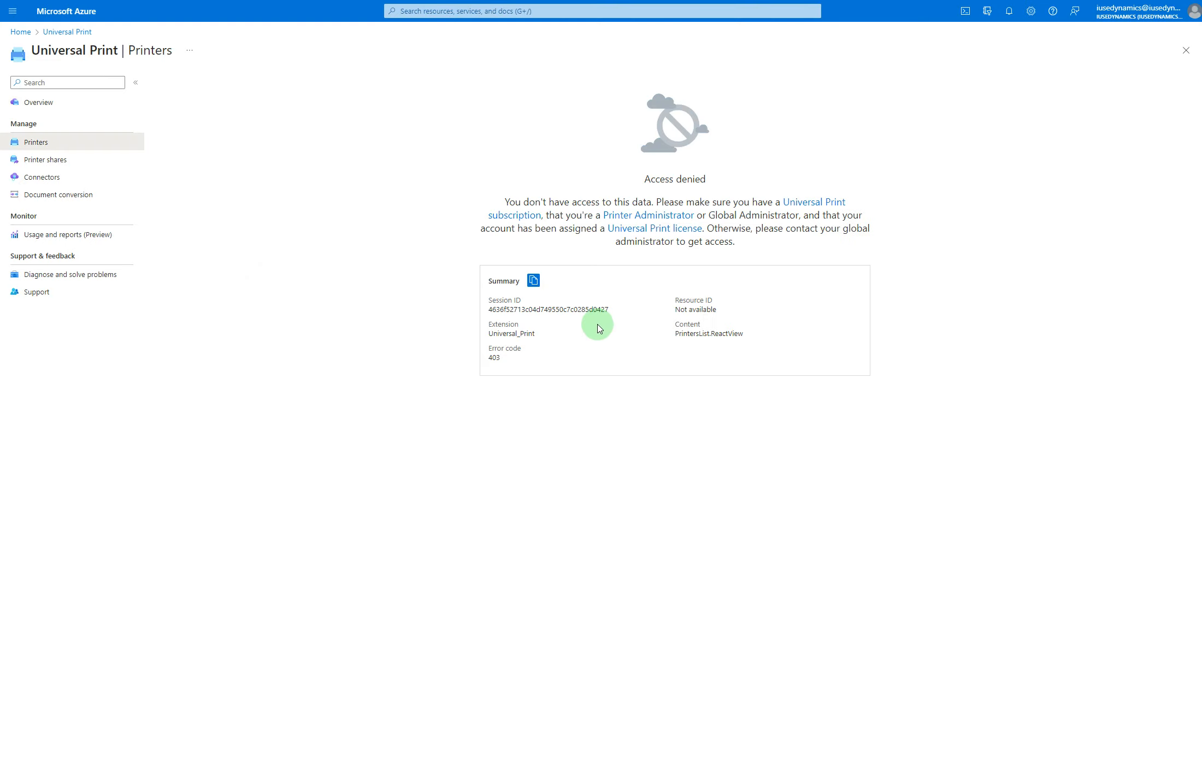
drag(558, 171, 877, 295)
click(877, 296)
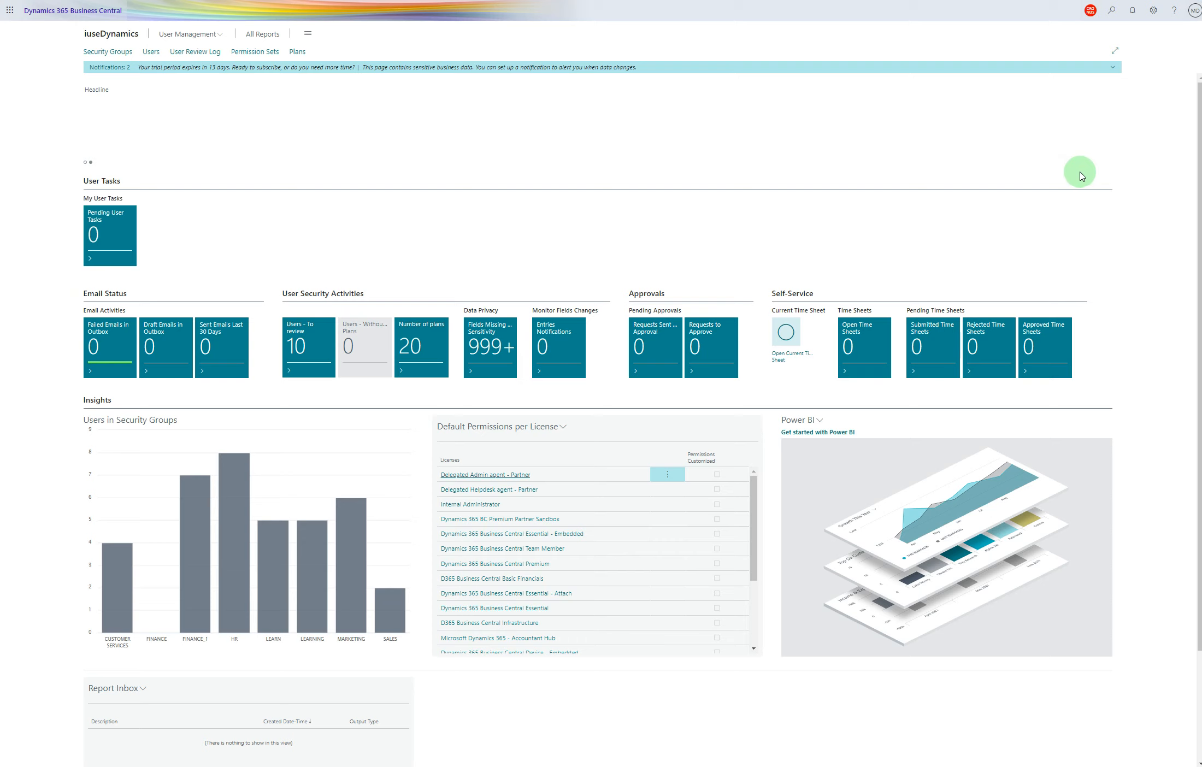
- Switch to Business Central and search for "printer managem" to open the Printer Management page
click(1111, 9)
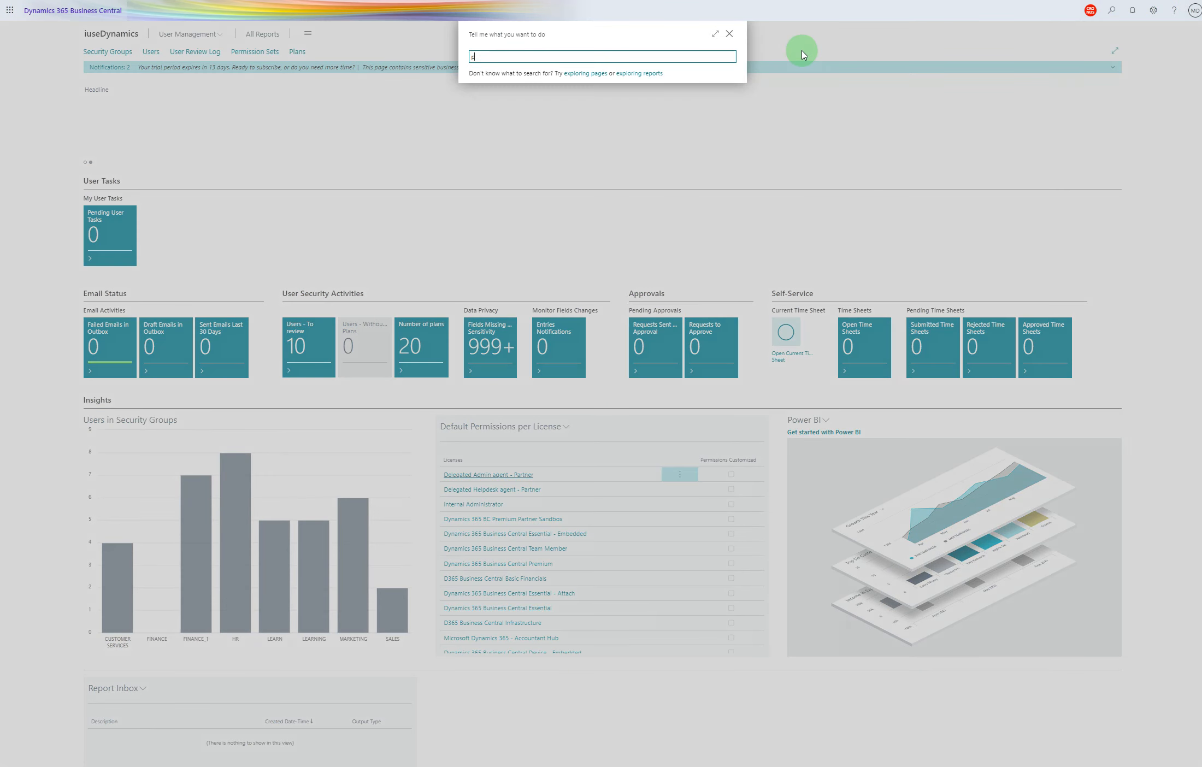
text(printer managem)
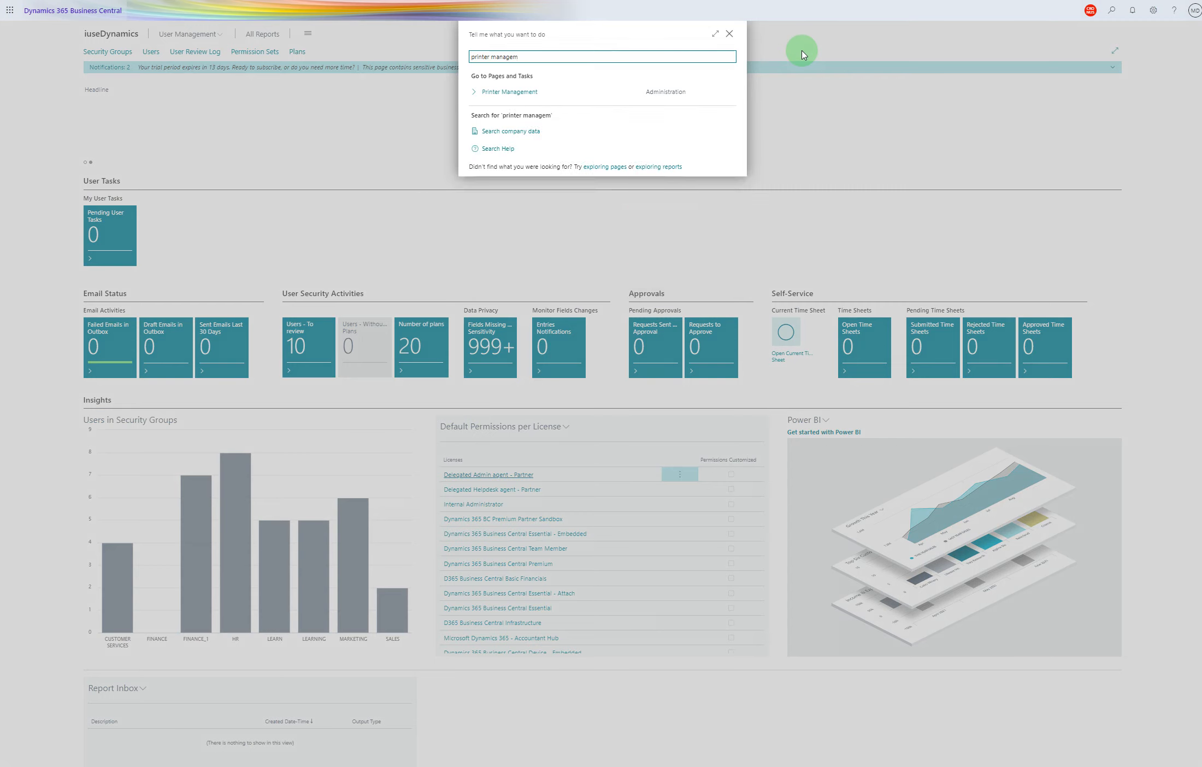
click(530, 94)
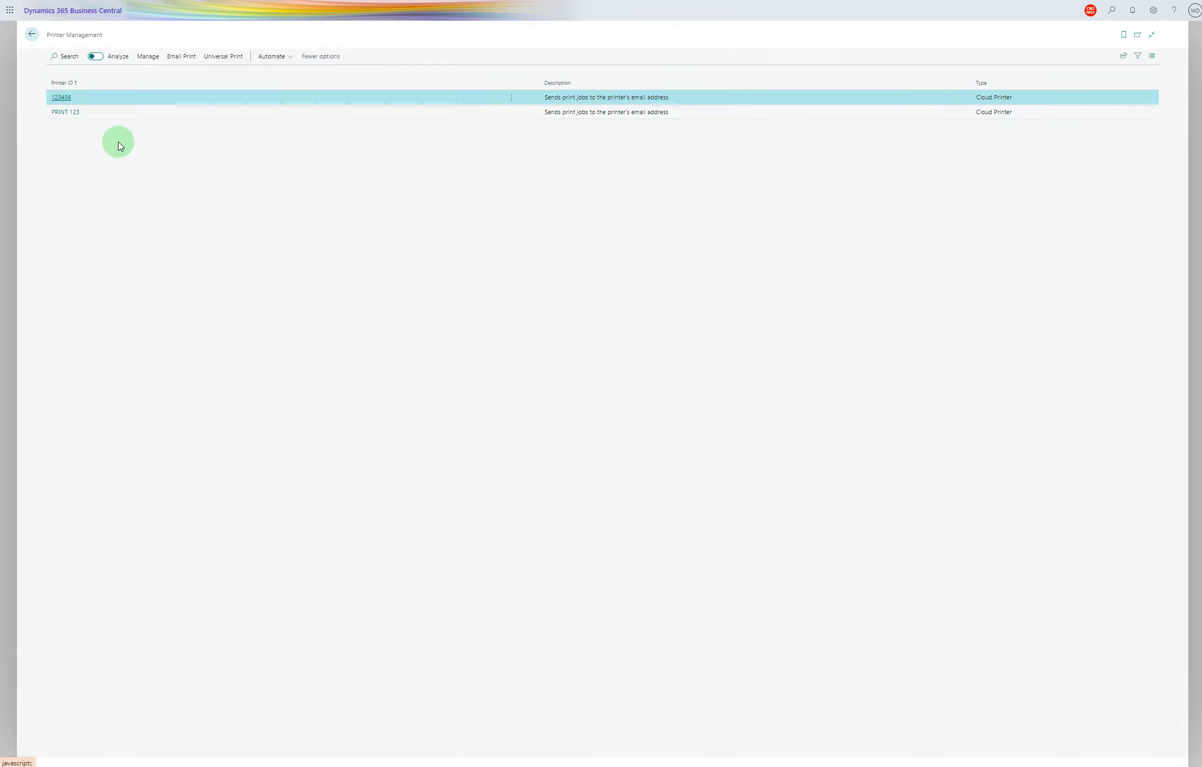
- Set the optional email body of email printer 123456 to "please print this for me . Thanks", keeping Landscape off, and return to the list
click(63, 97)
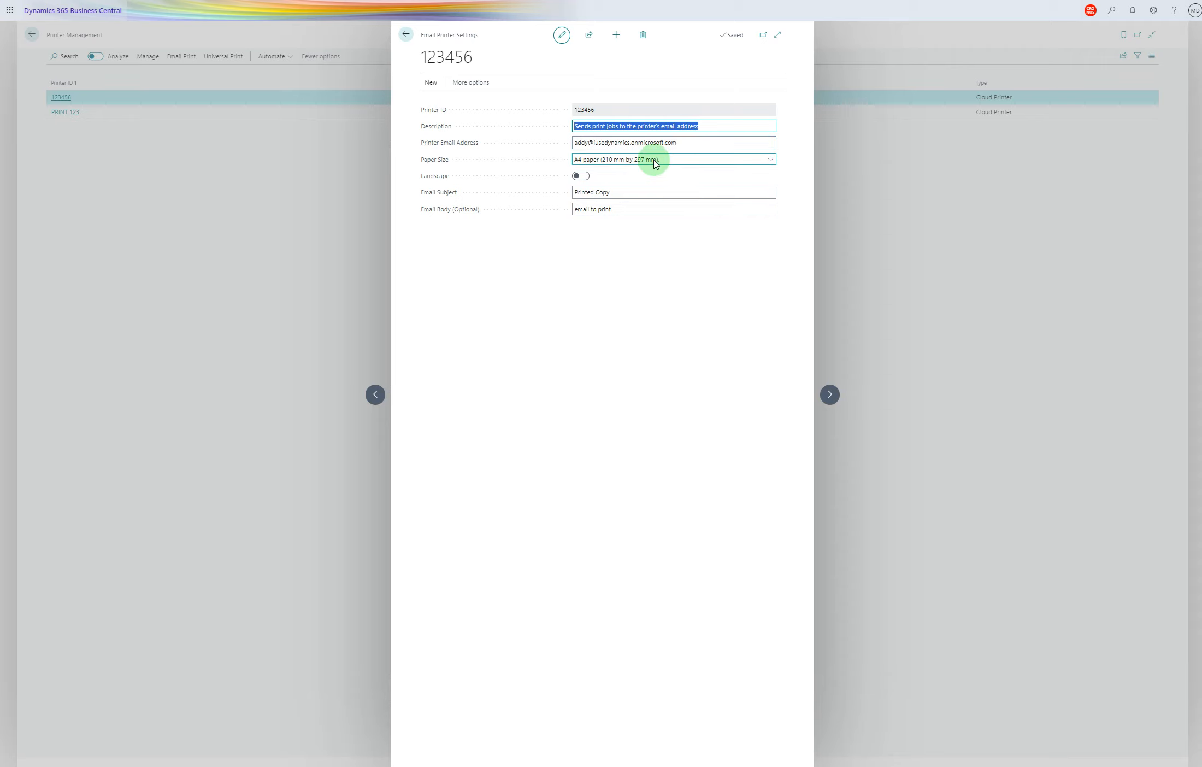
click(582, 177)
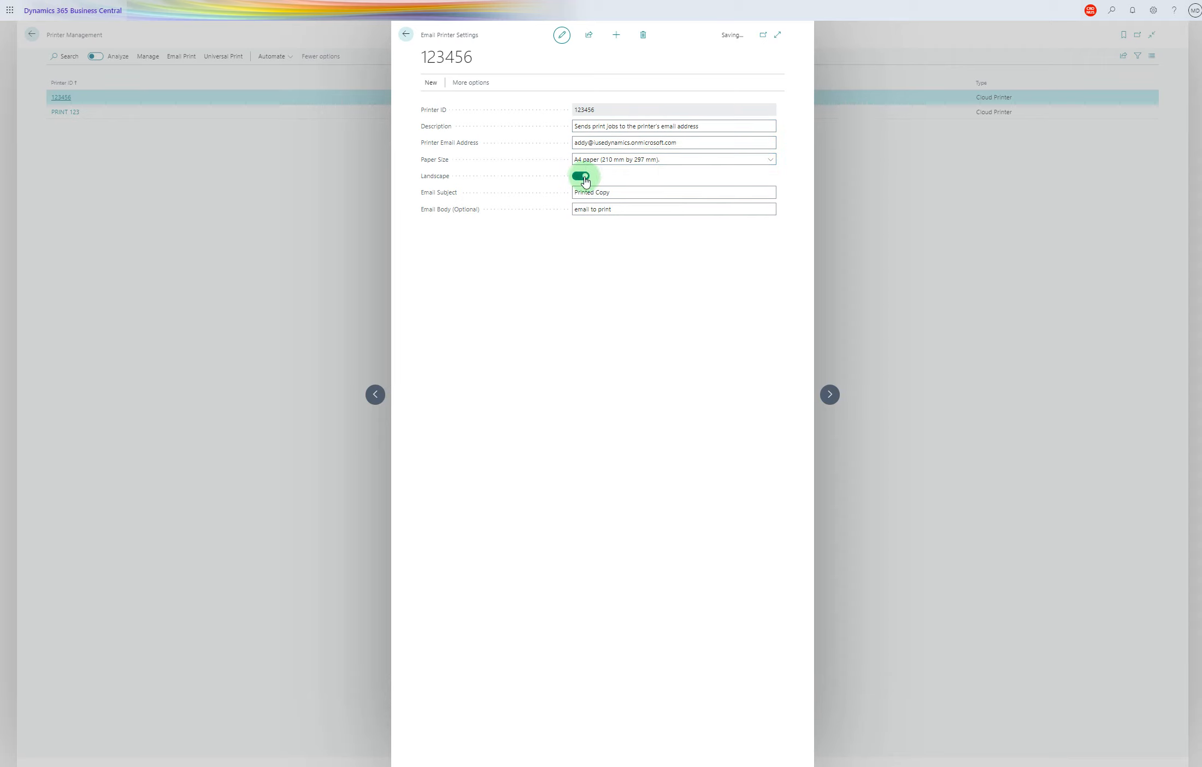
click(583, 194)
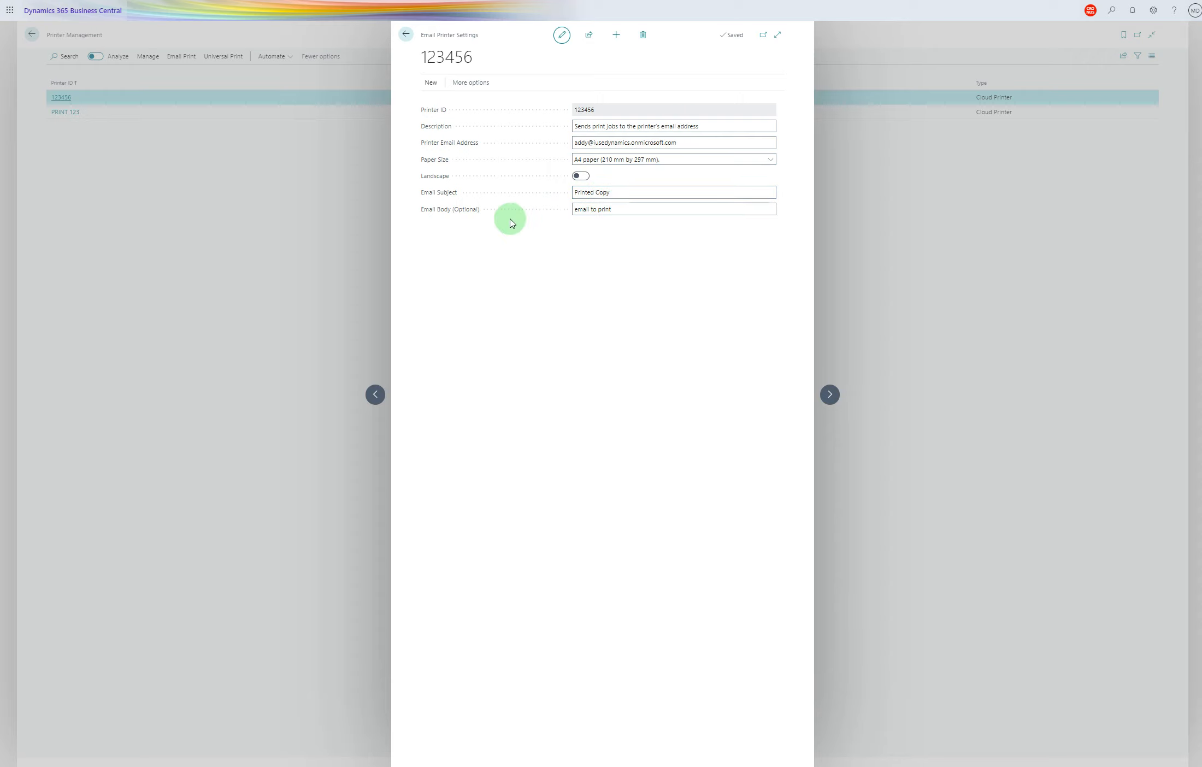
click(607, 211)
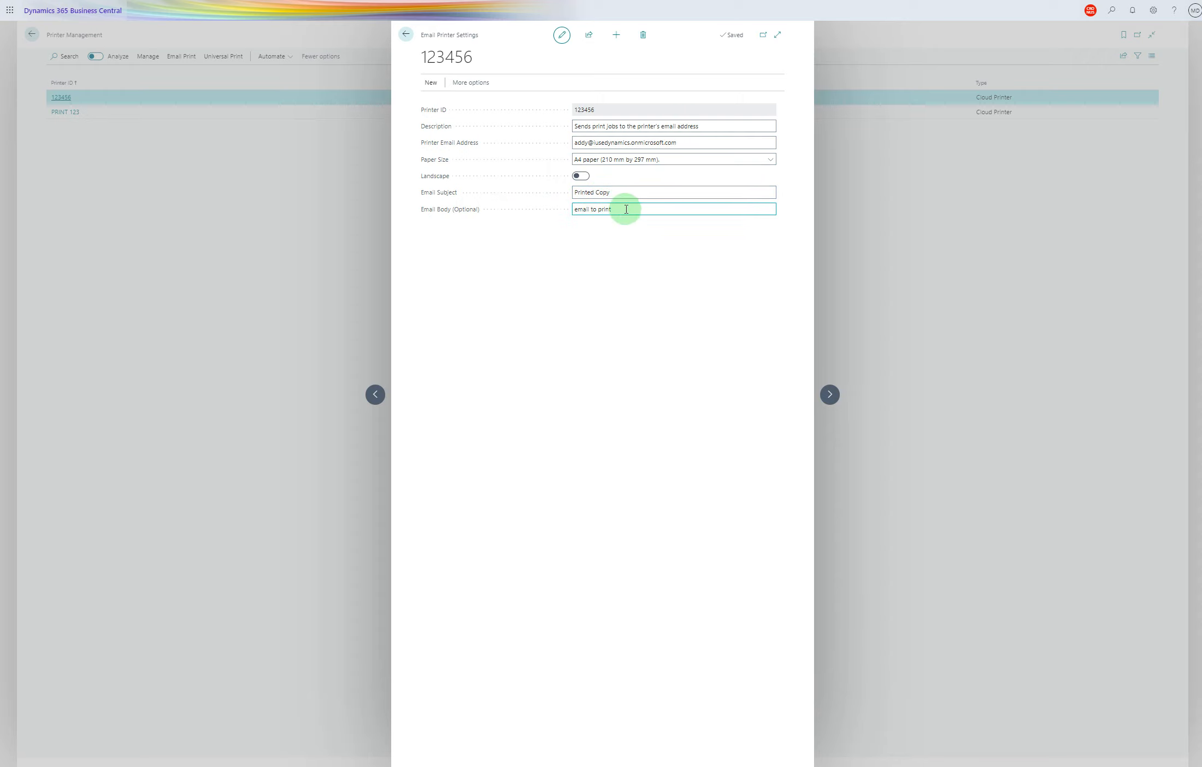
drag(625, 210, 561, 213)
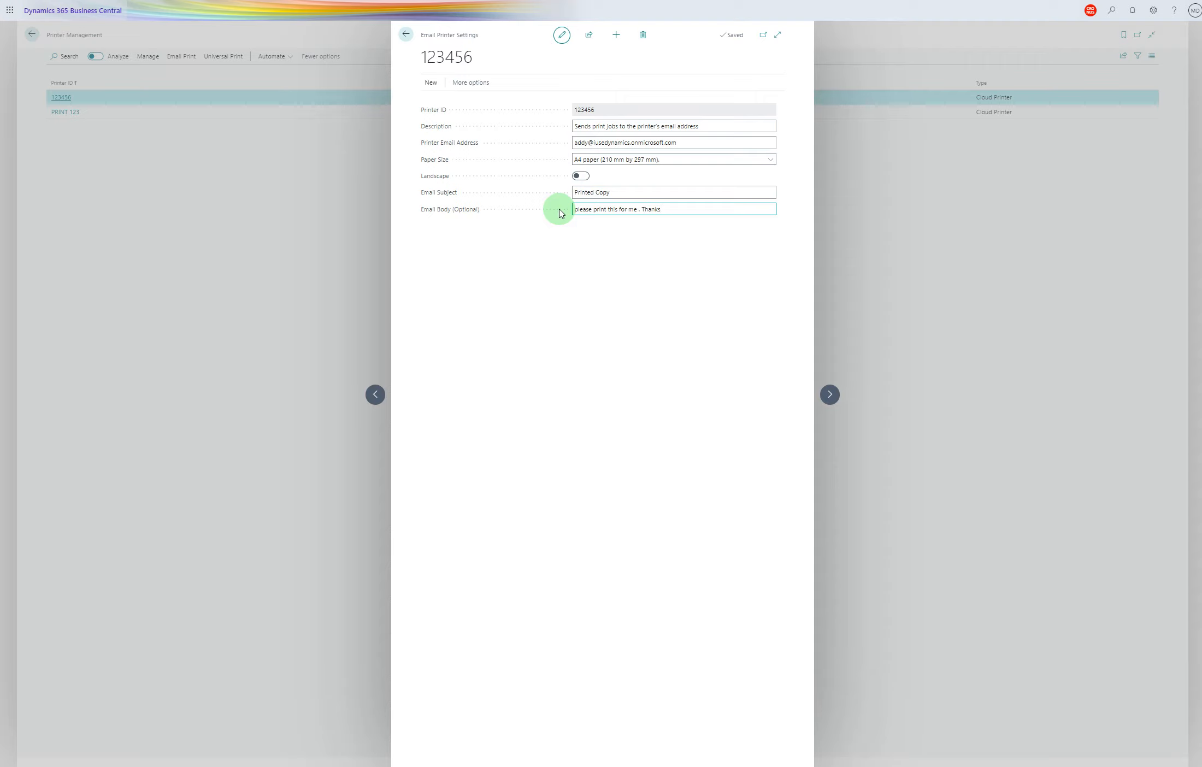
click(406, 33)
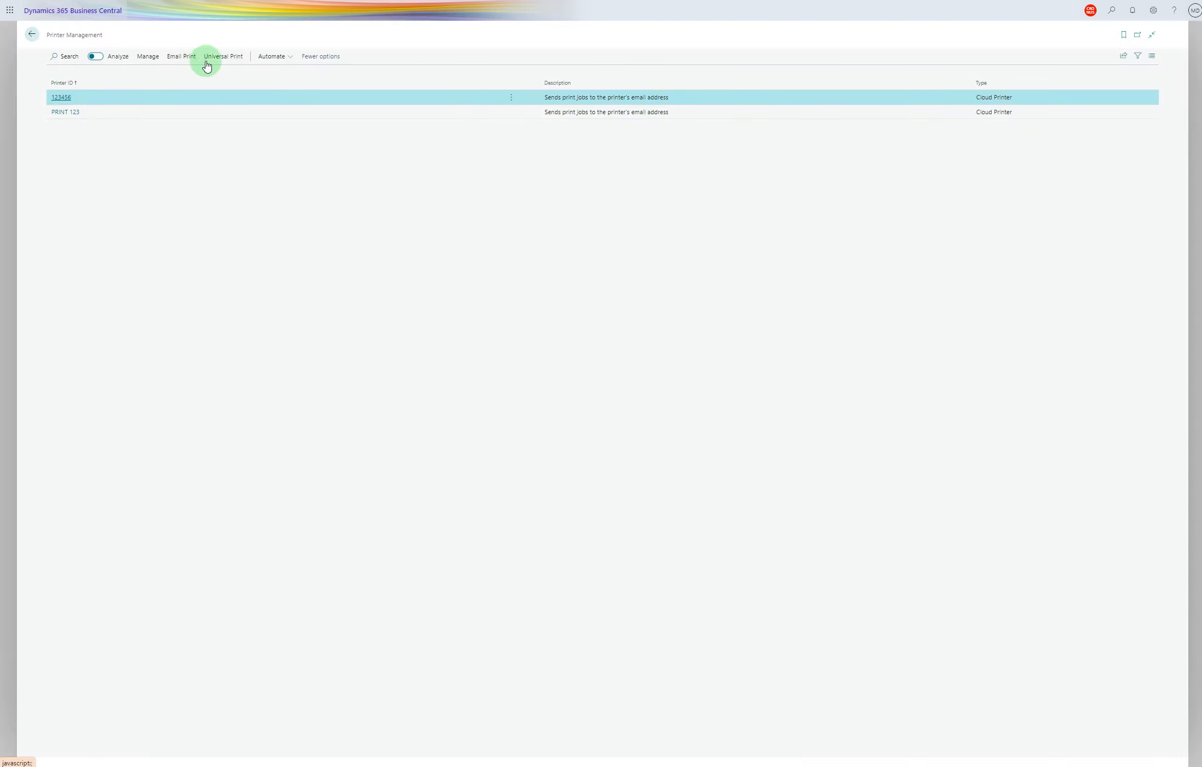
- Review the Universal Print actions, and find the Send To Email Printer extension among the installed extensions to view its settings
click(227, 58)
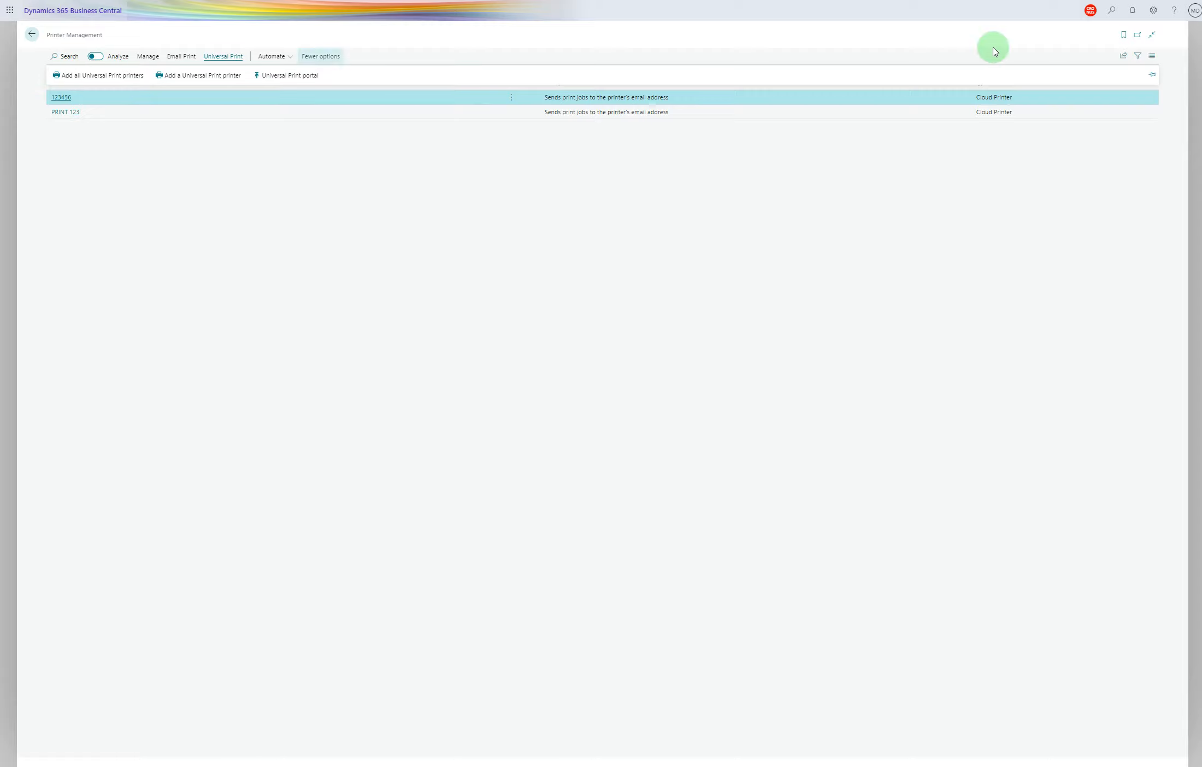
click(1113, 10)
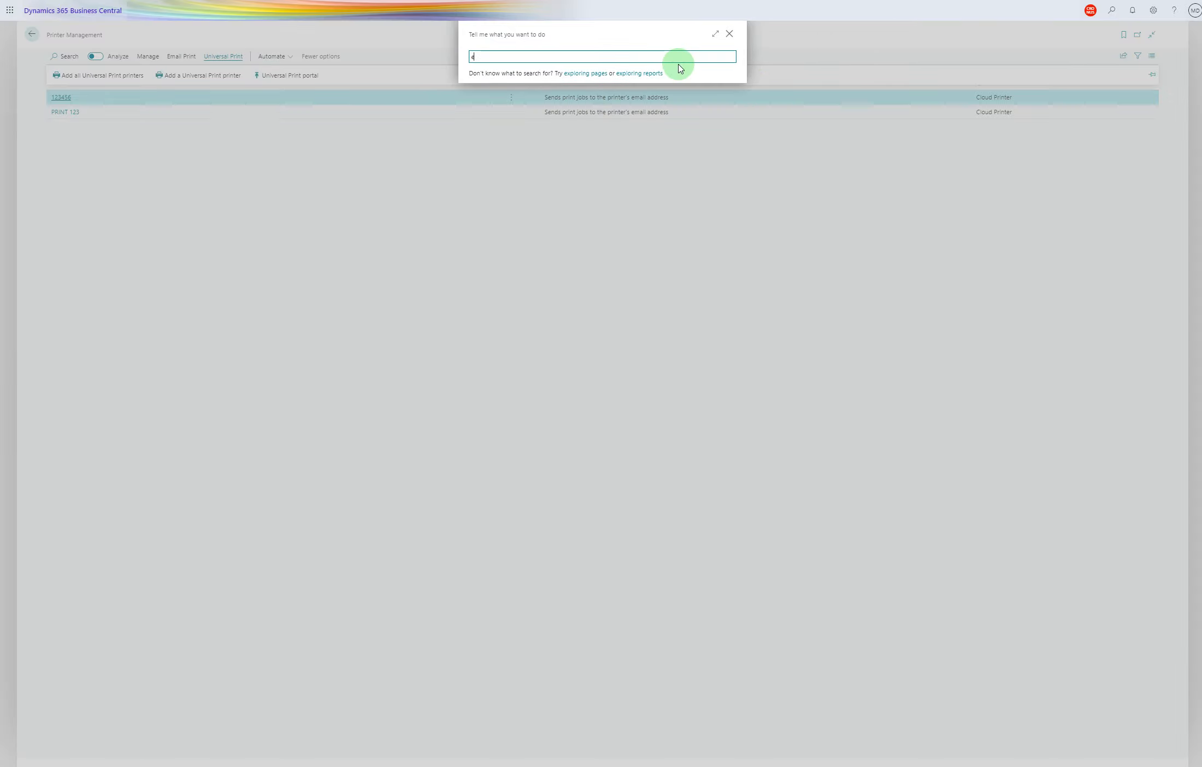
text(ext)
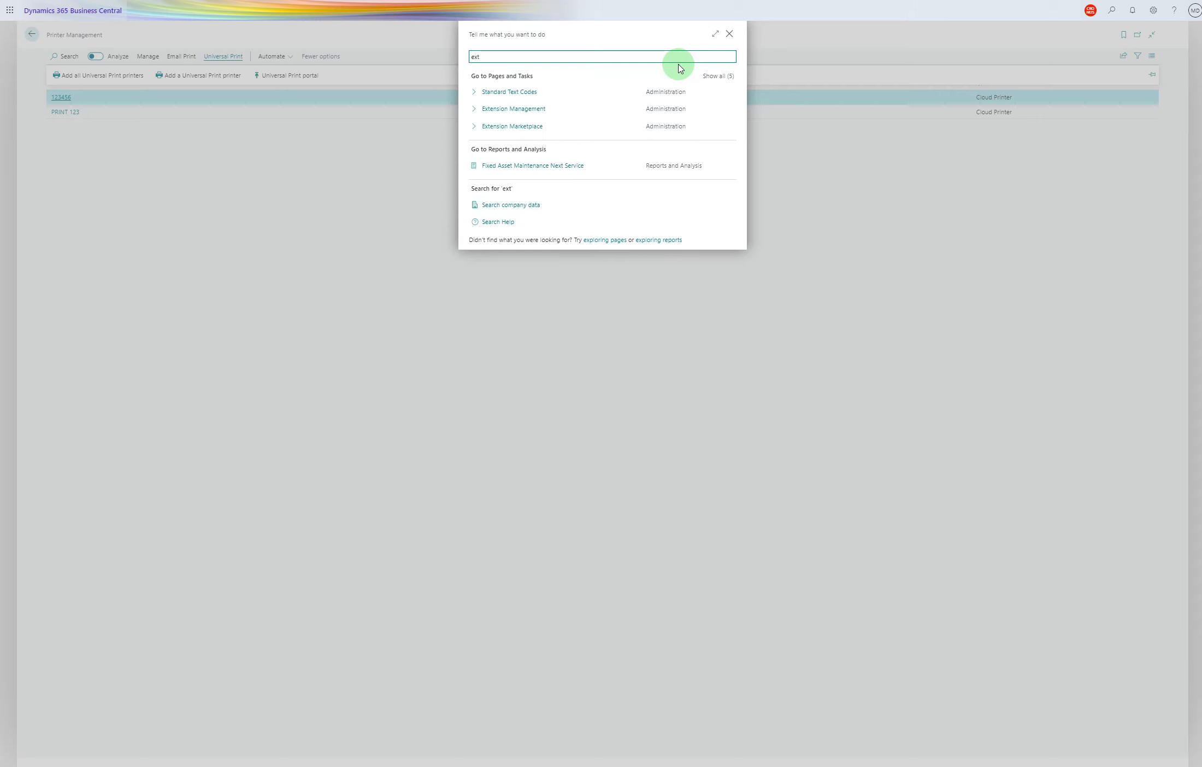
click(531, 109)
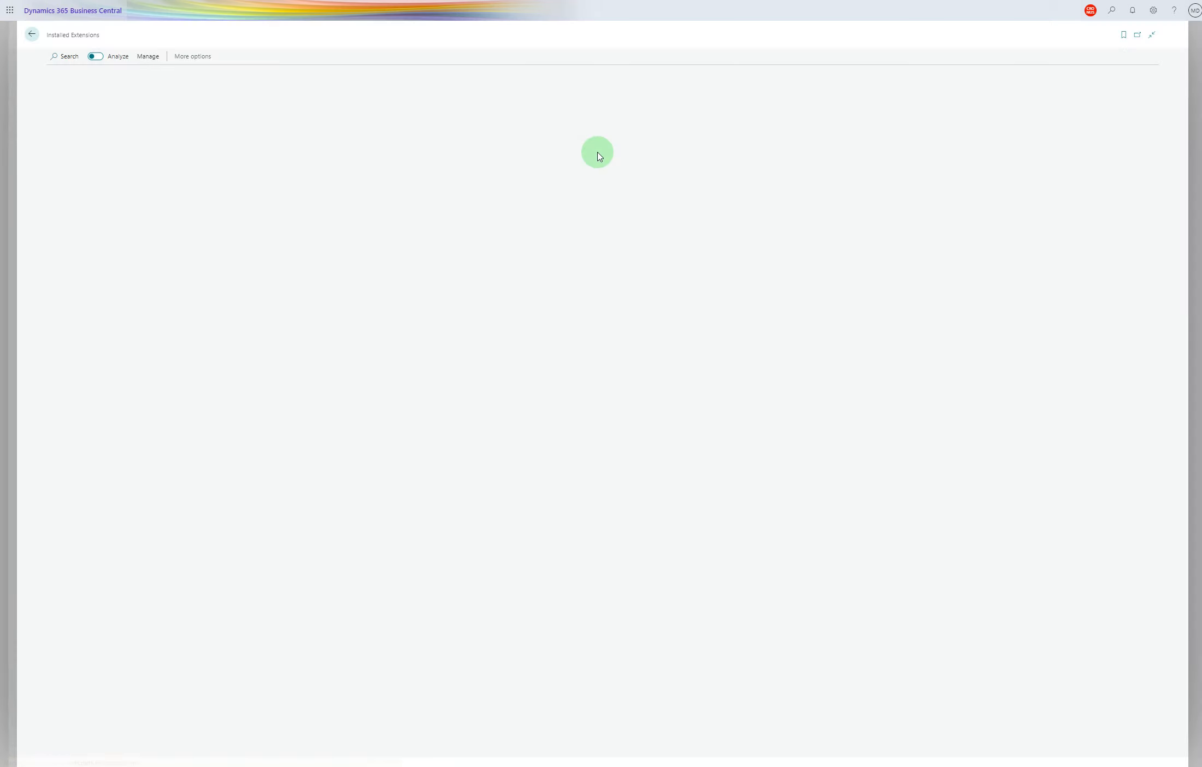
click(77, 57)
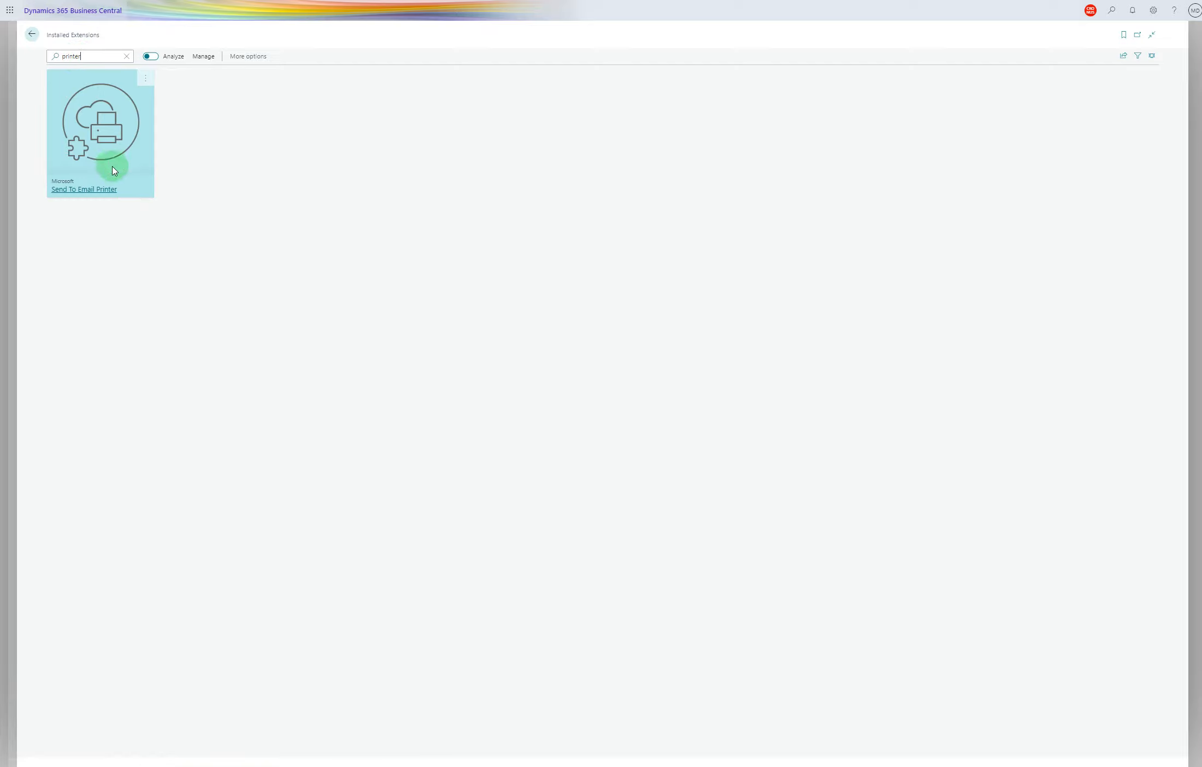
click(90, 196)
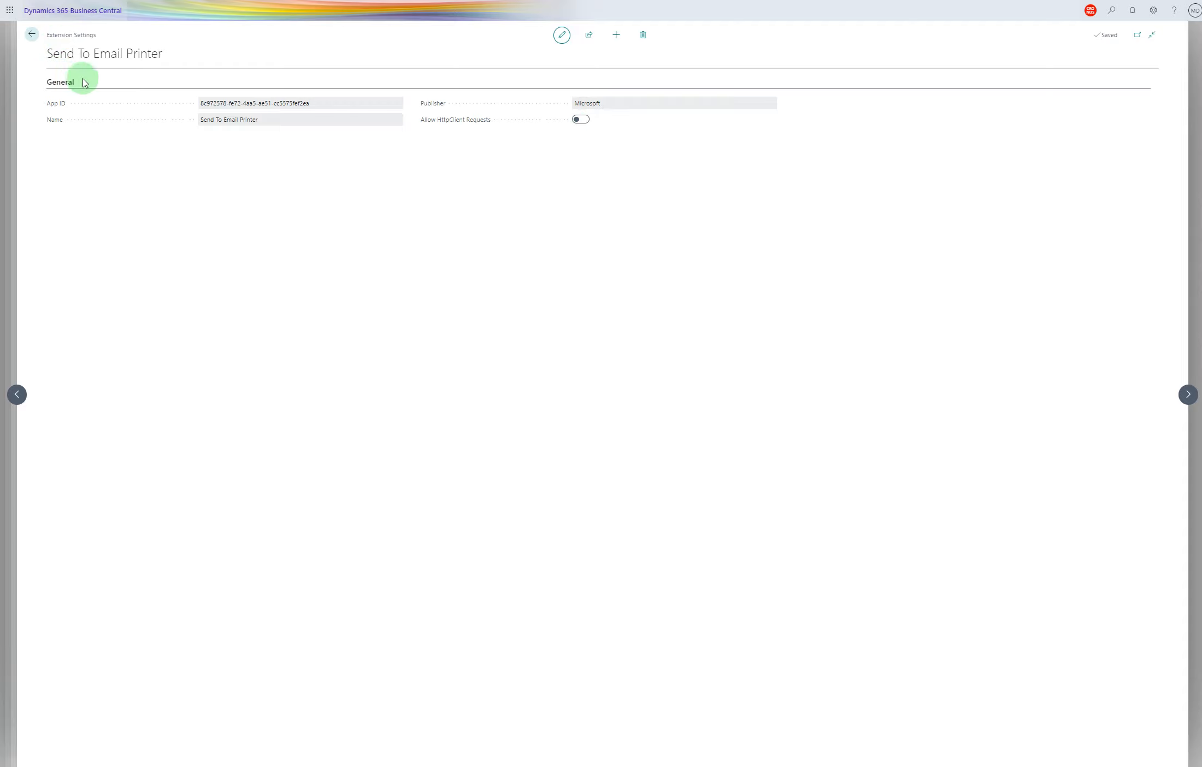
click(34, 36)
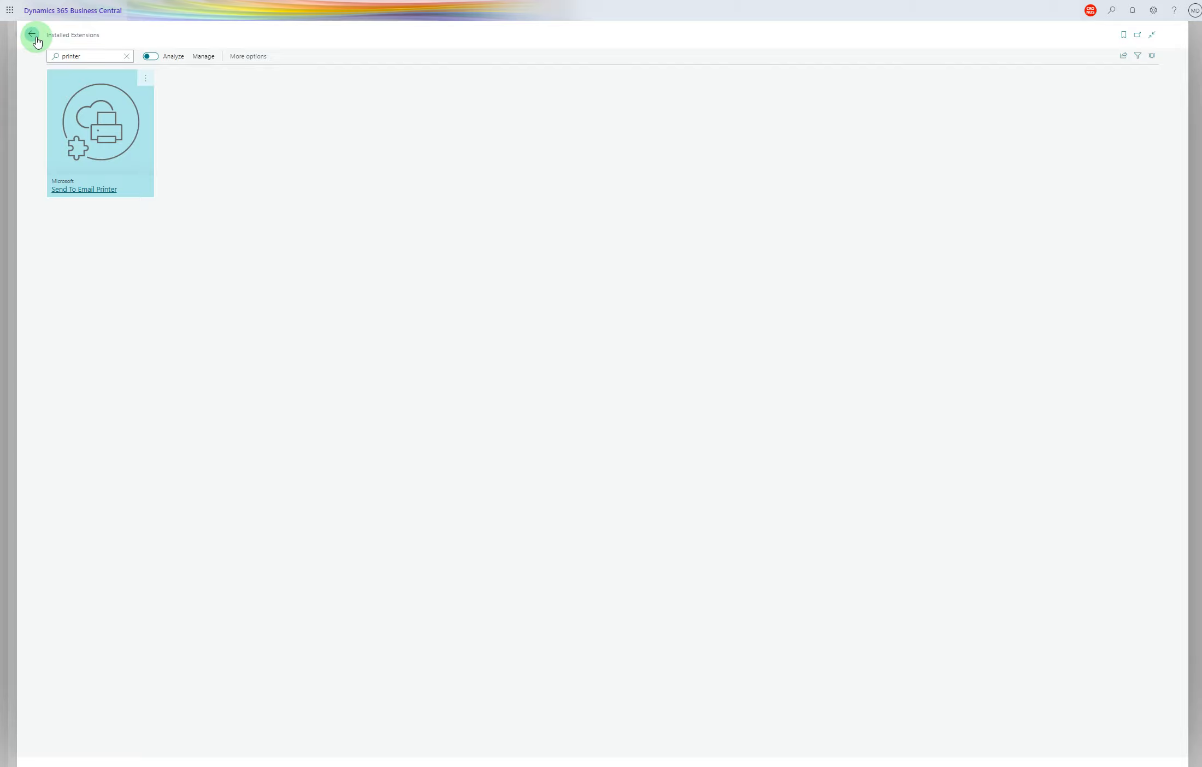
click(33, 35)
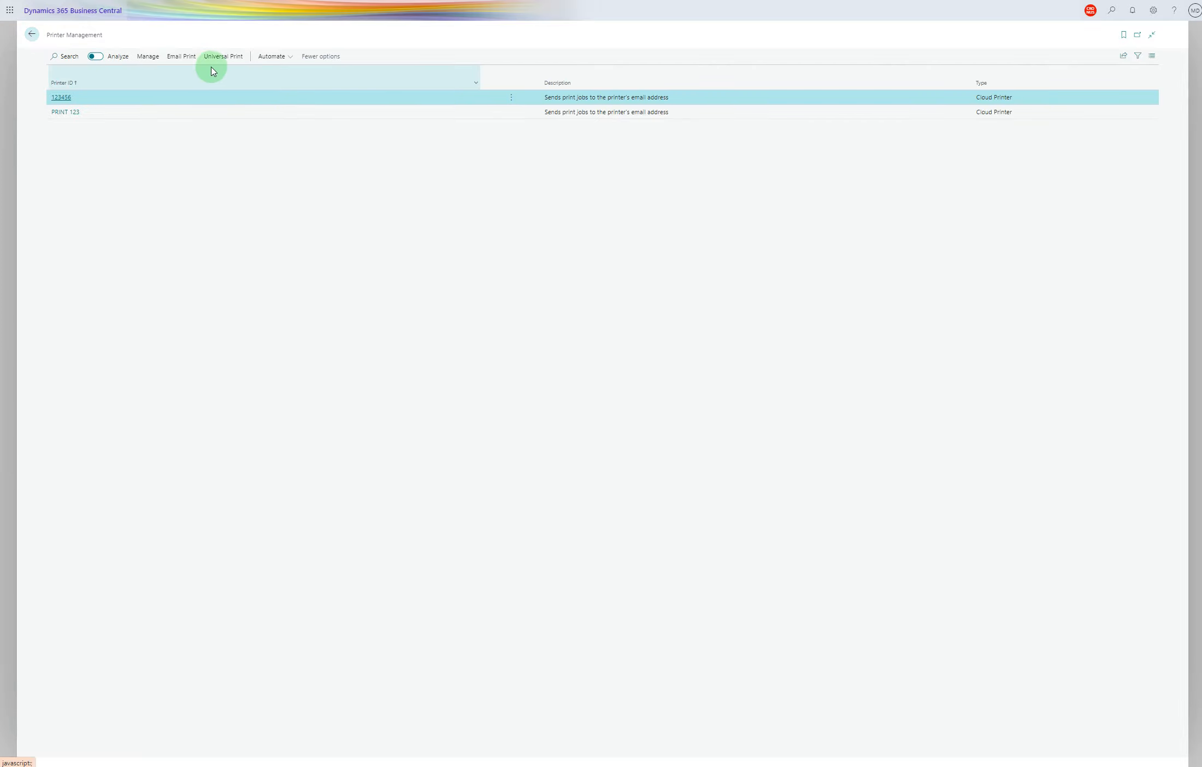
- Add a new email printer with the printer ID "printer on prem-cloud"
click(182, 56)
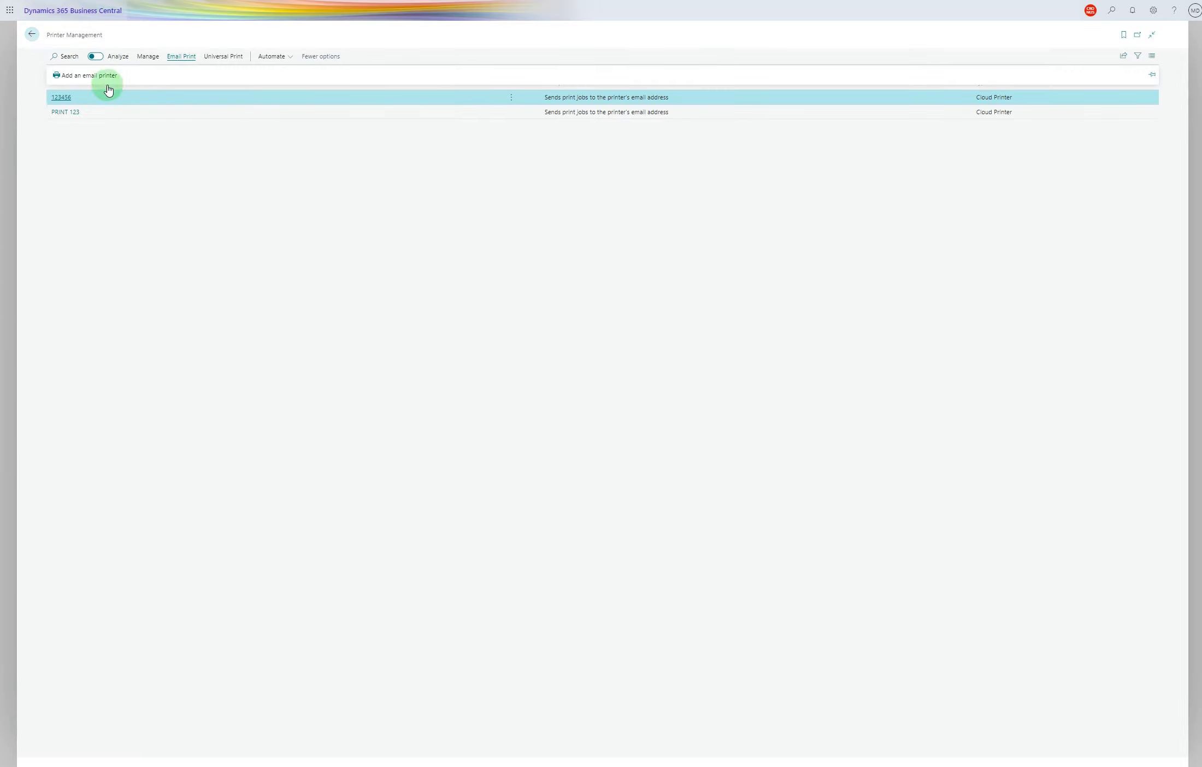
click(93, 76)
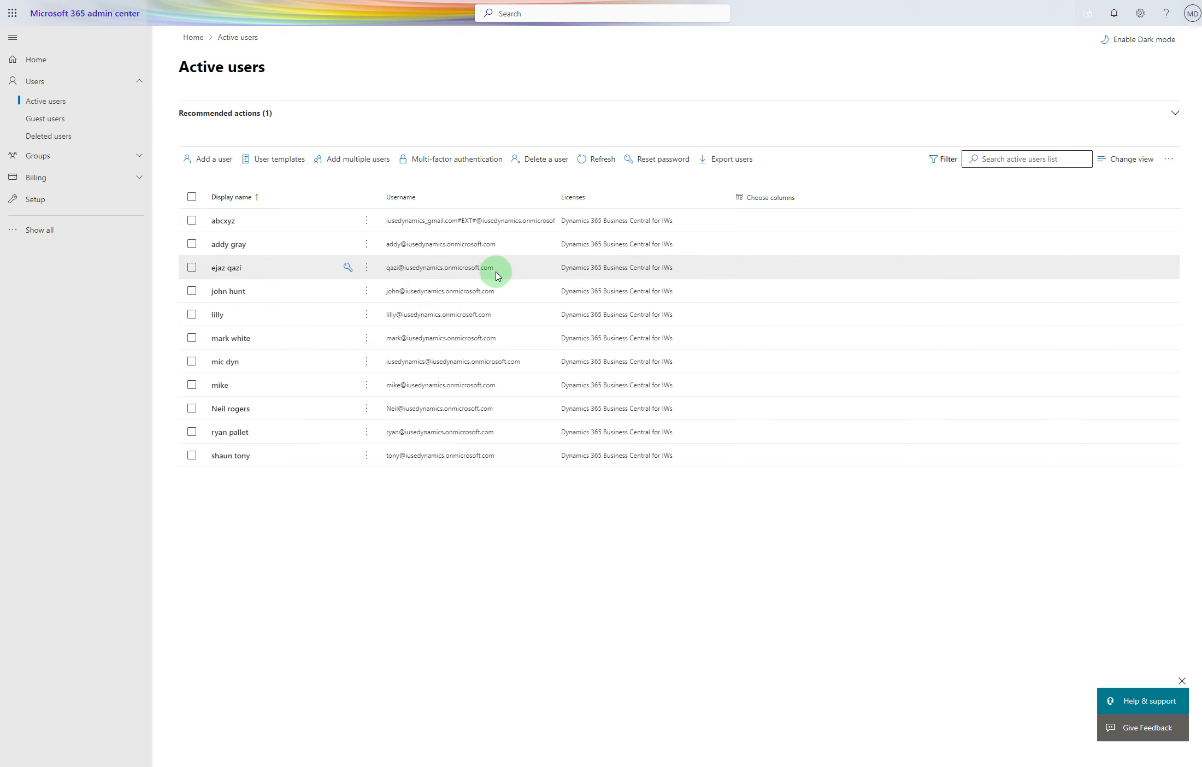
- In the Microsoft 365 admin center, open the fourth active user's account details and copy the username for the printer's email address
click(377, 292)
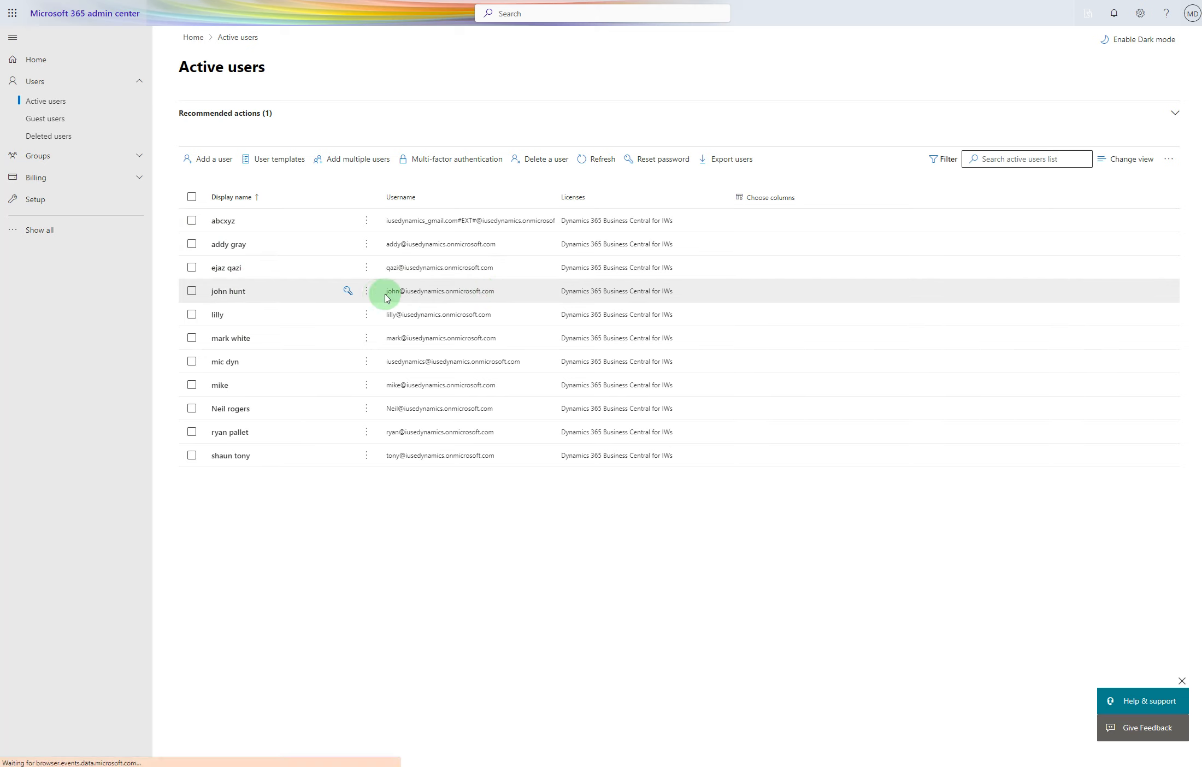
click(511, 294)
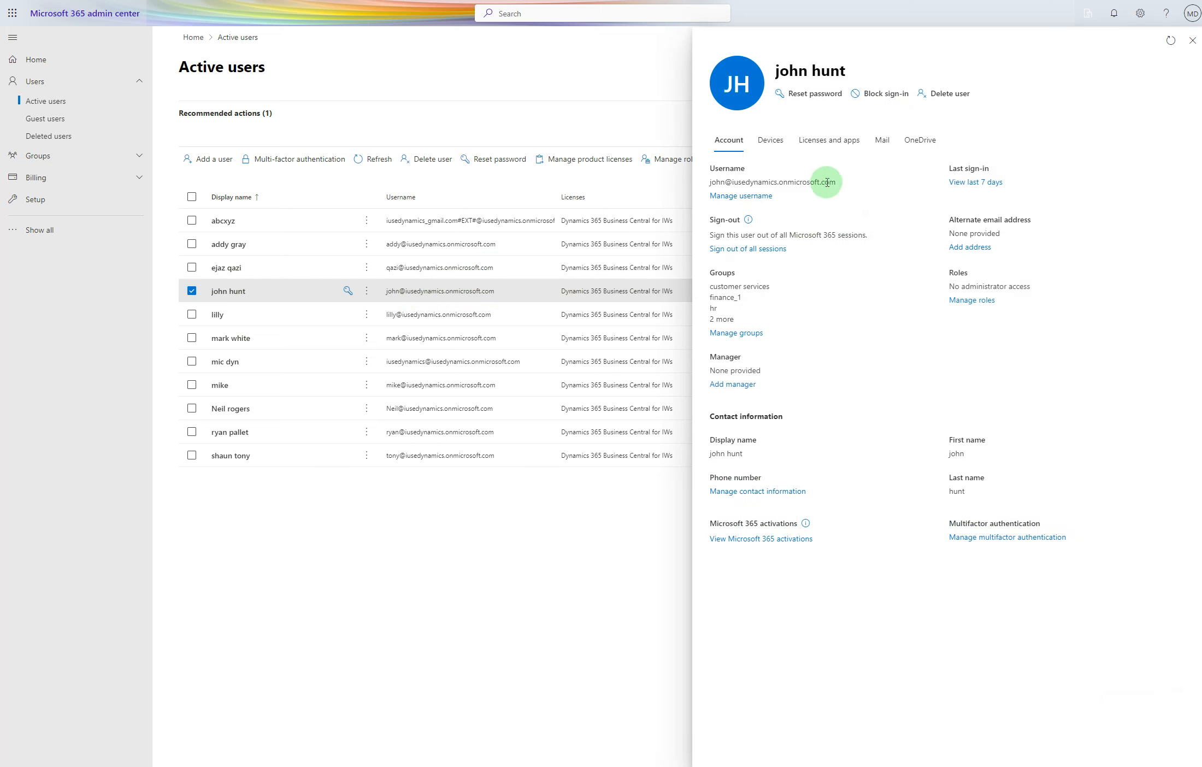
drag(837, 182, 706, 187)
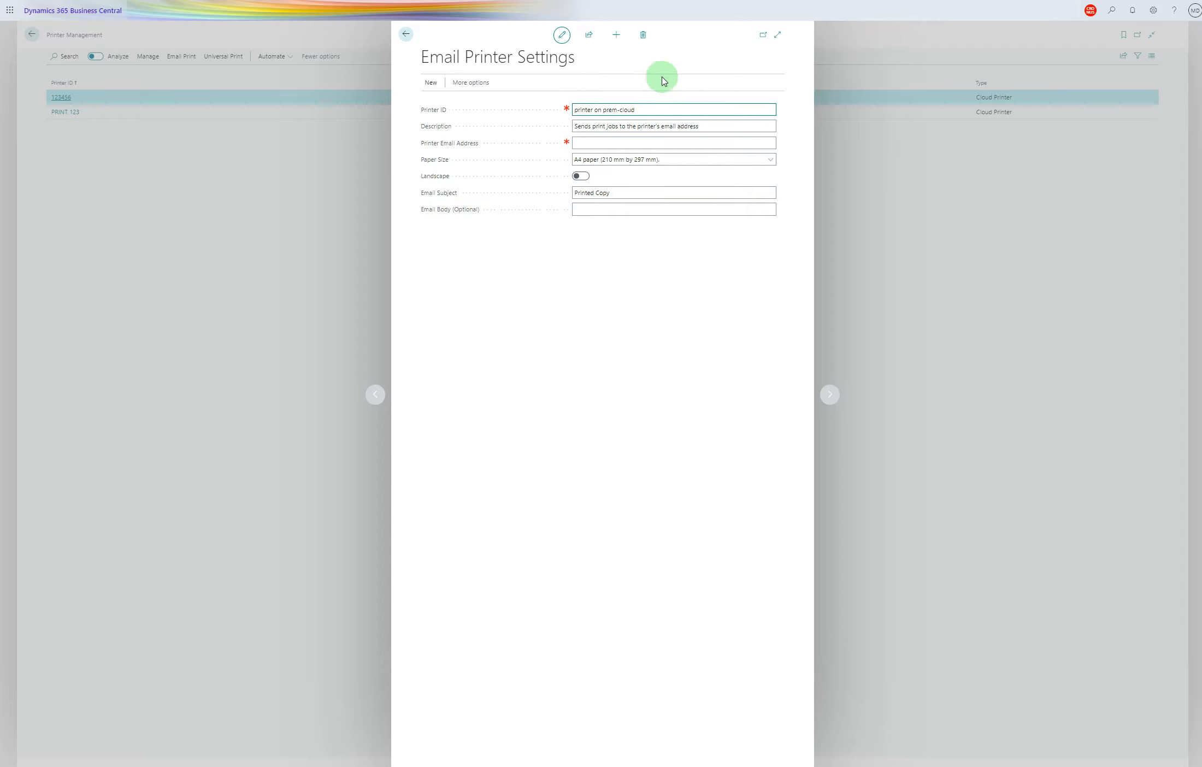
- Back in the new printer's settings, paste the copied printer email address and enter the email body "please print this", closing the settings
click(636, 142)
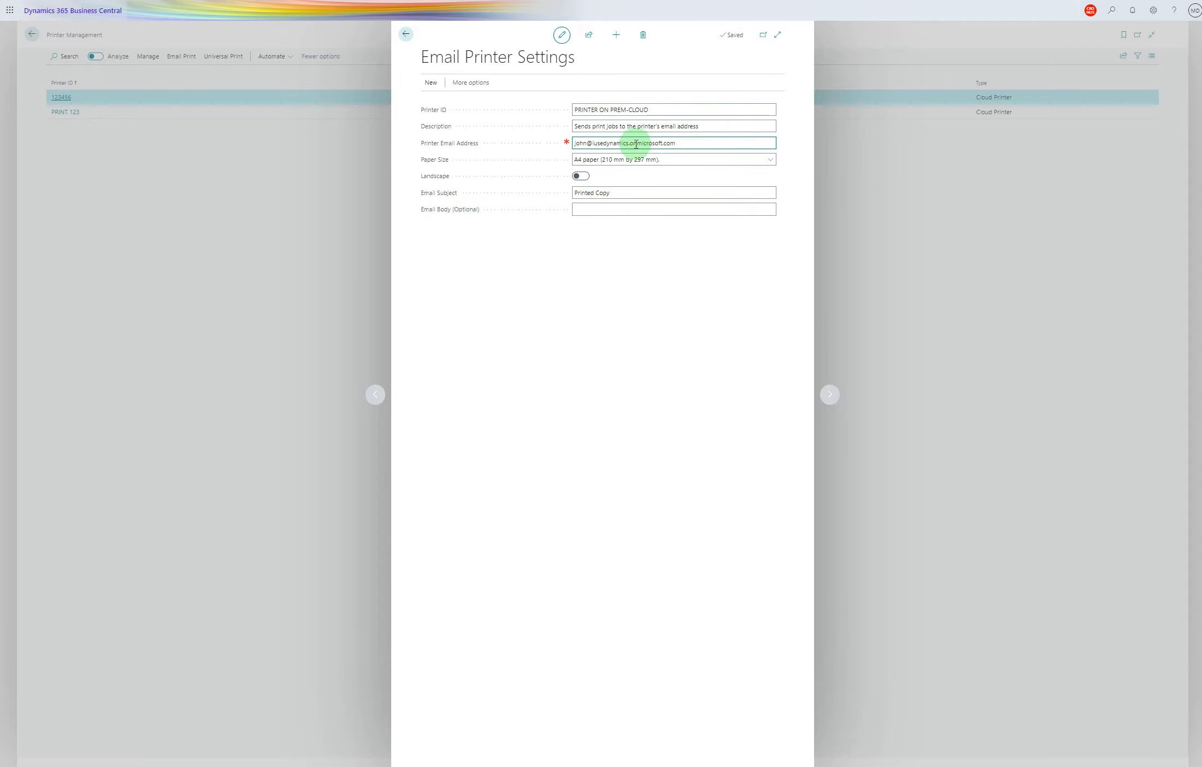
click(630, 209)
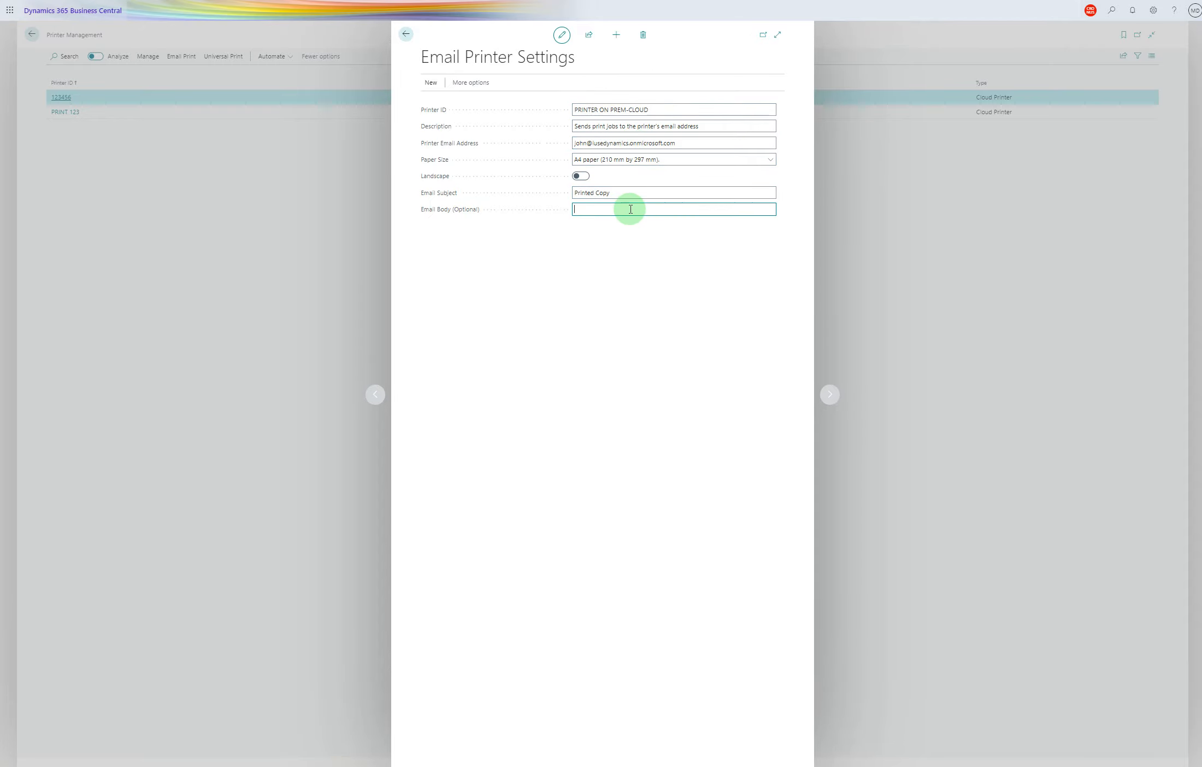
text(please print this)
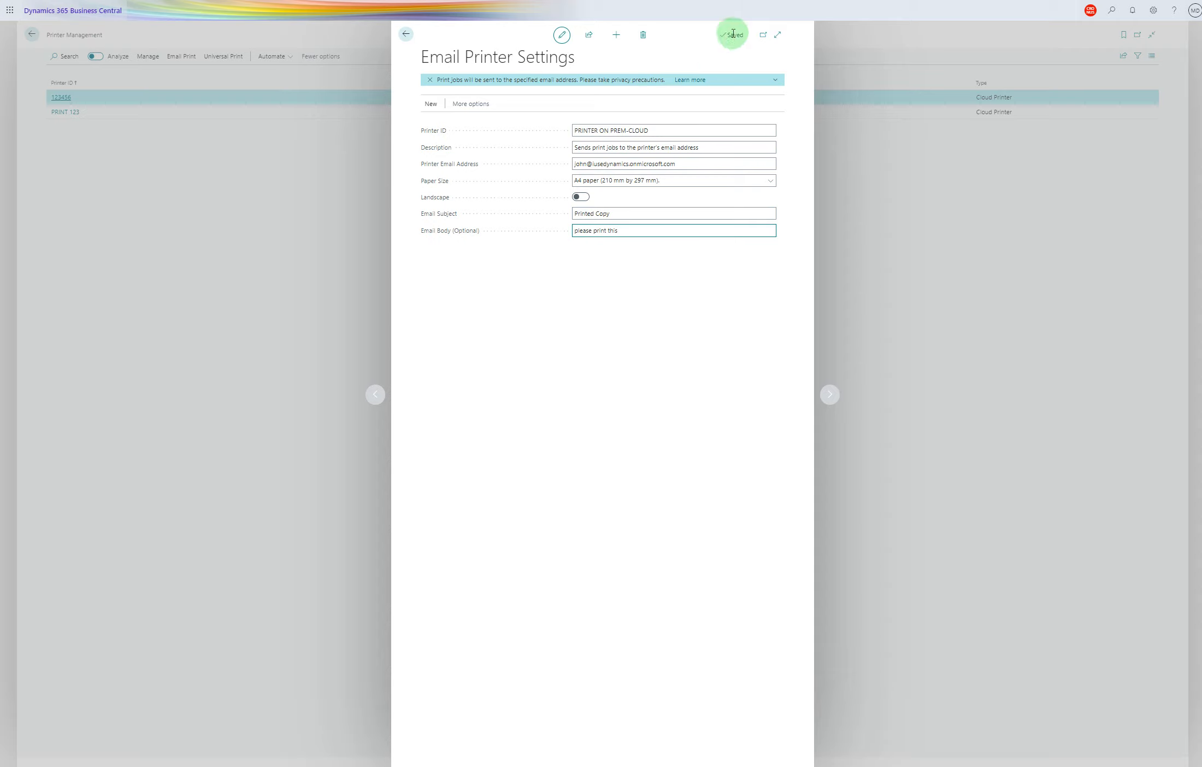
click(407, 35)
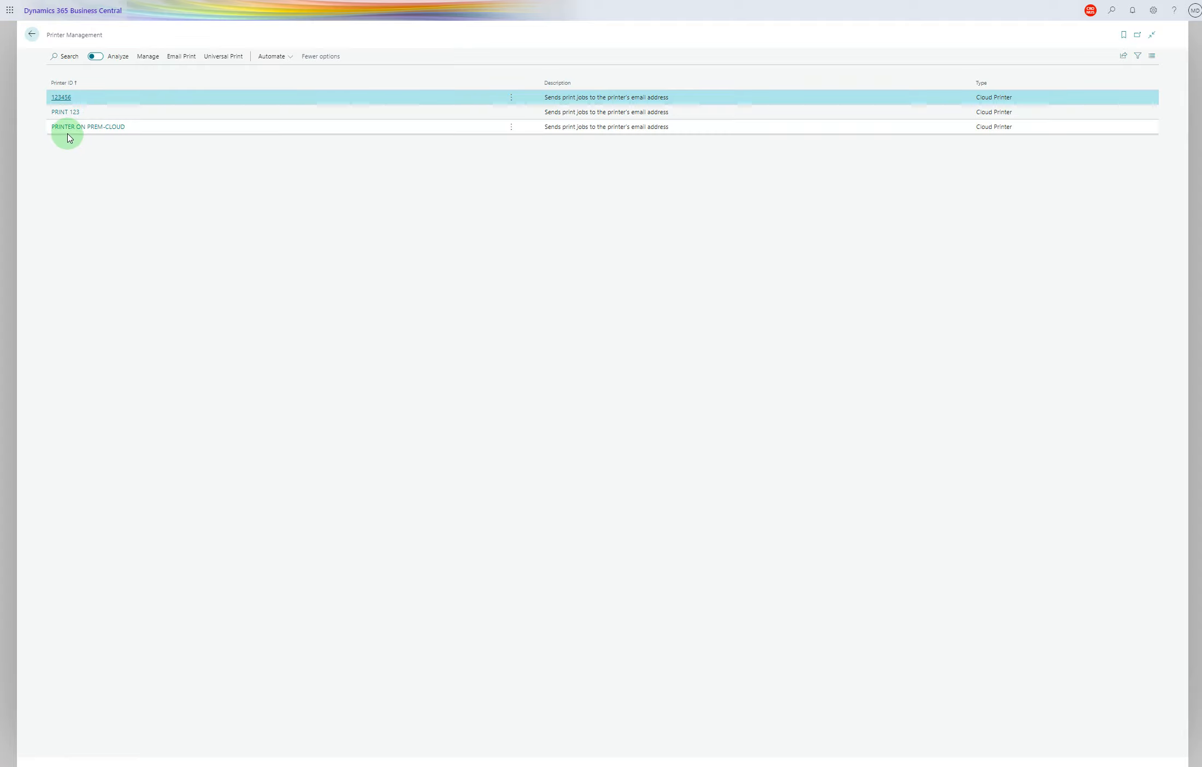
- Search for "SALES INVOICE" and open the Sales Invoices list
click(1111, 10)
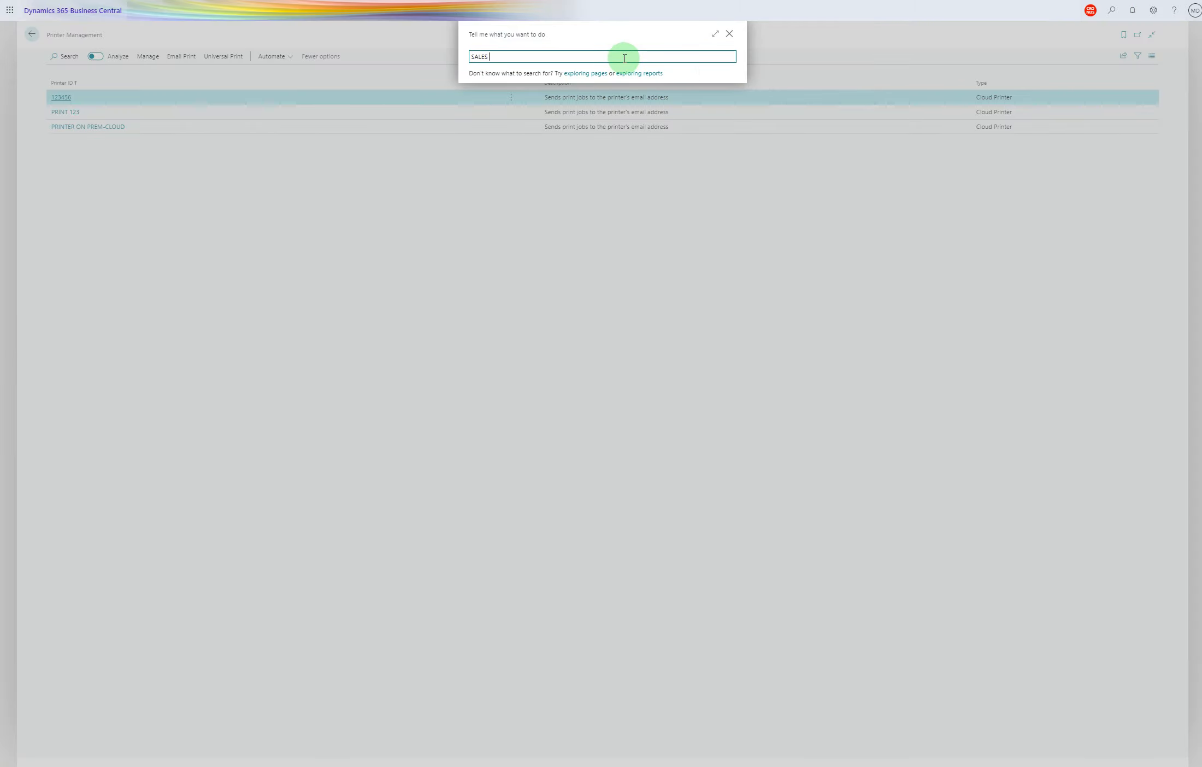
text(SALES)
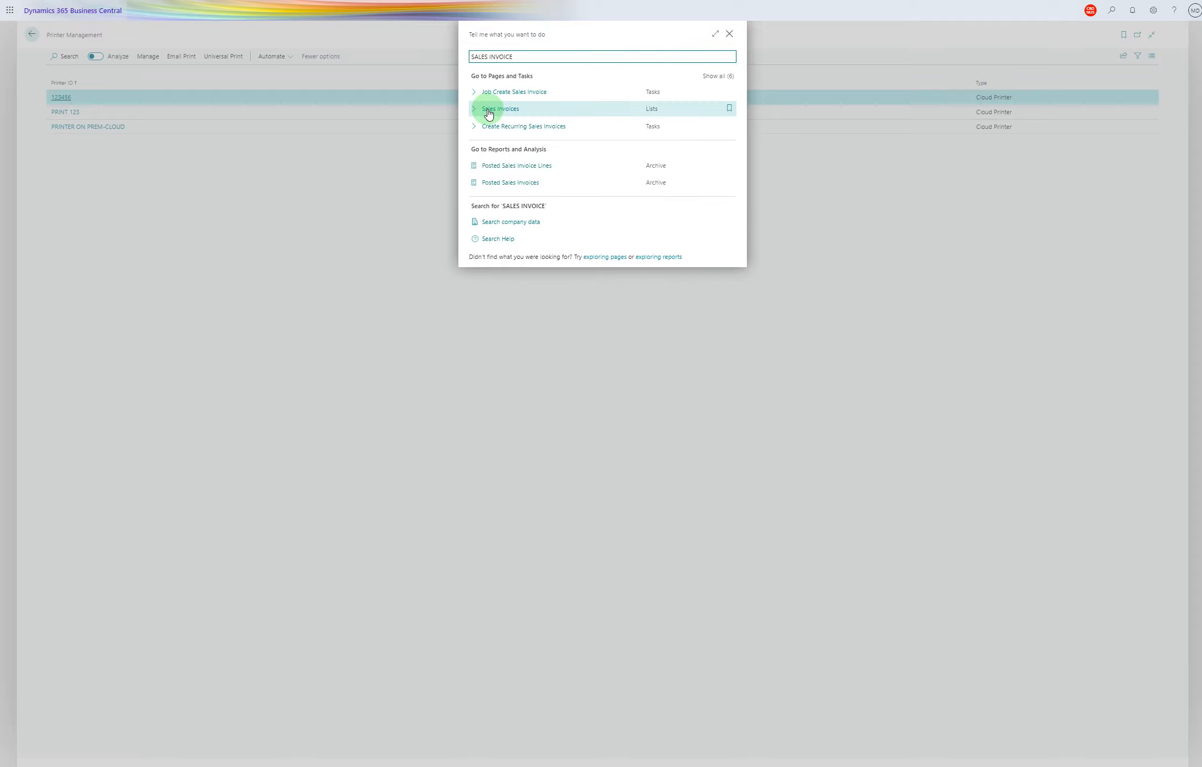
key(Return)
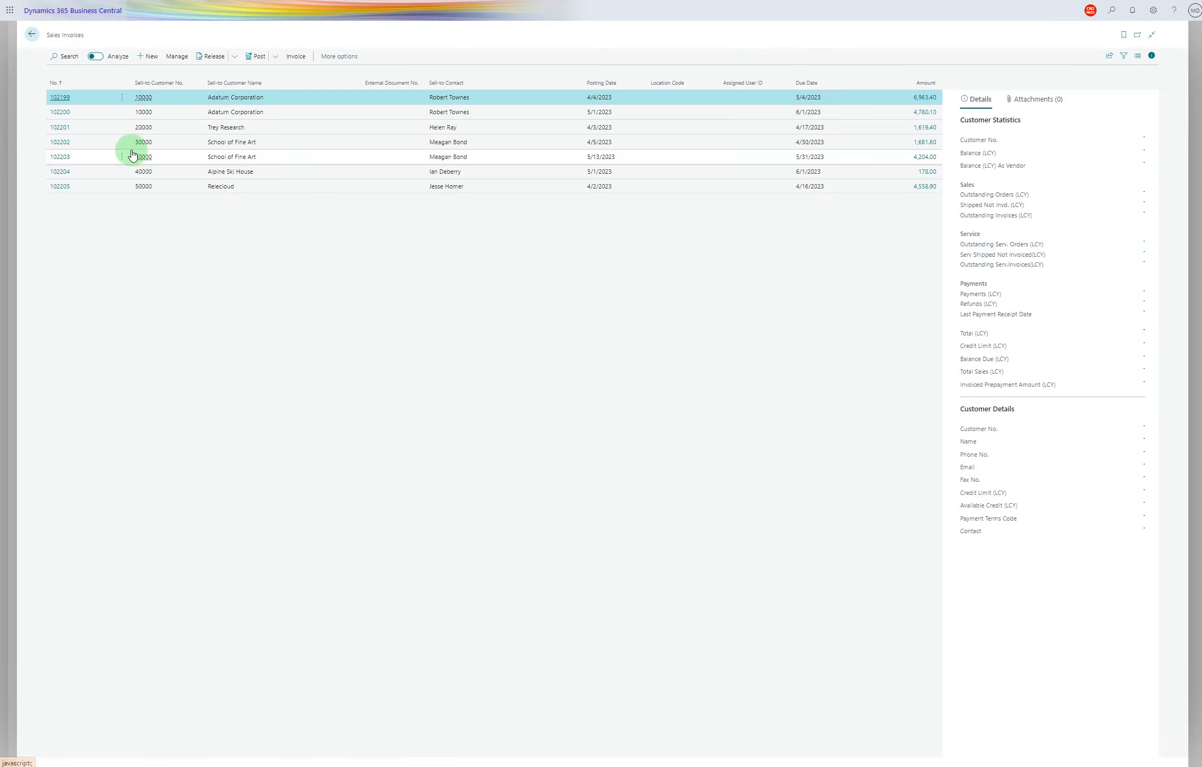
- Open the Relecloud sales invoice and print its pro forma invoice with the browser-handled printer, reviewing the print preview
click(60, 188)
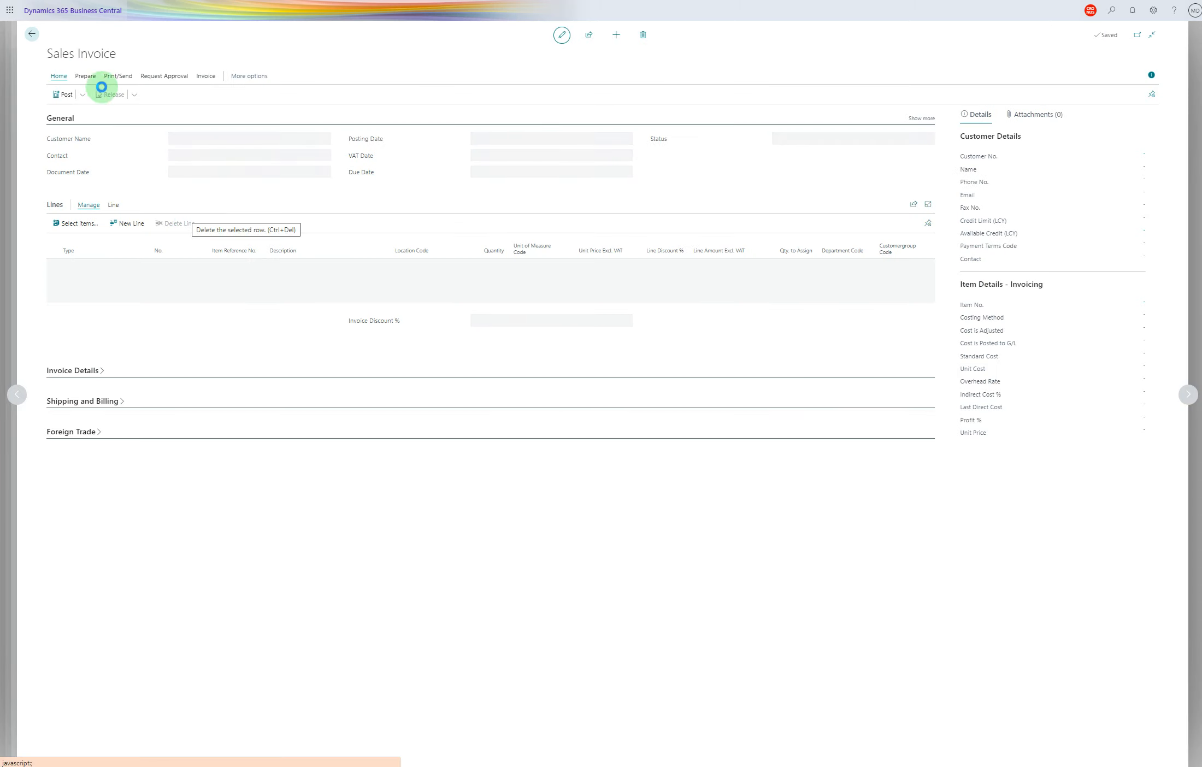
click(118, 77)
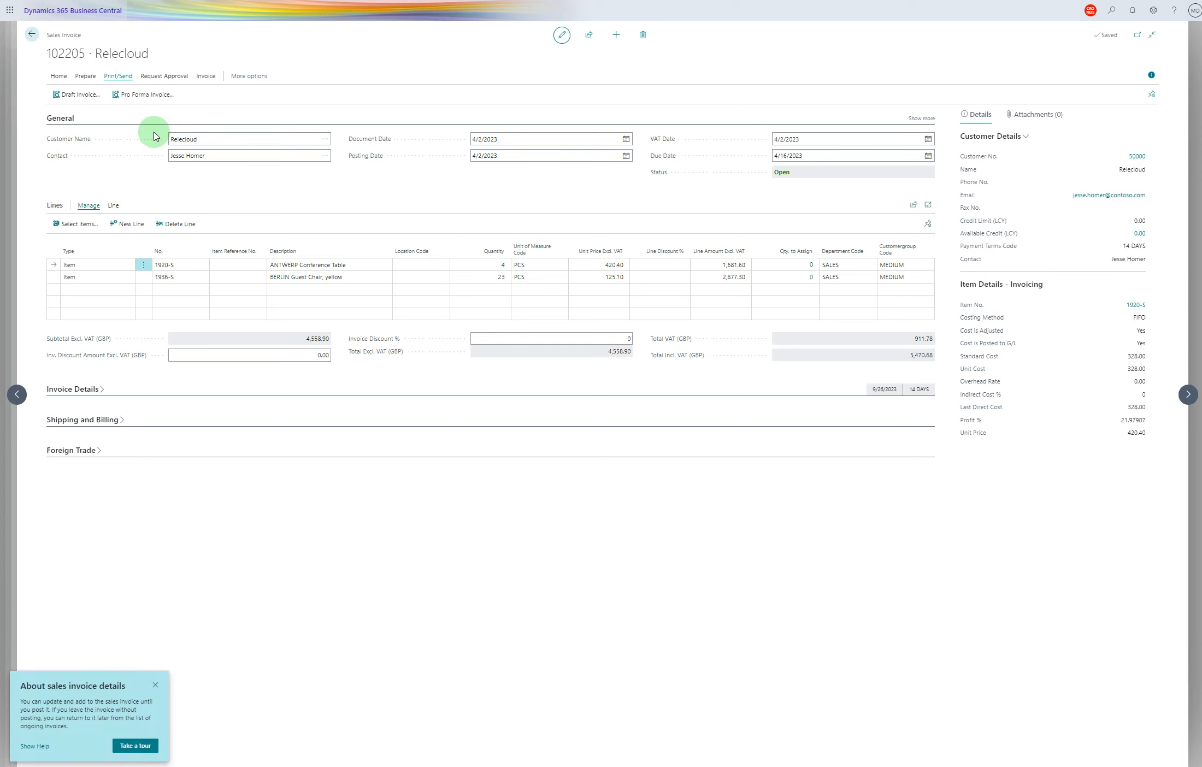
click(149, 95)
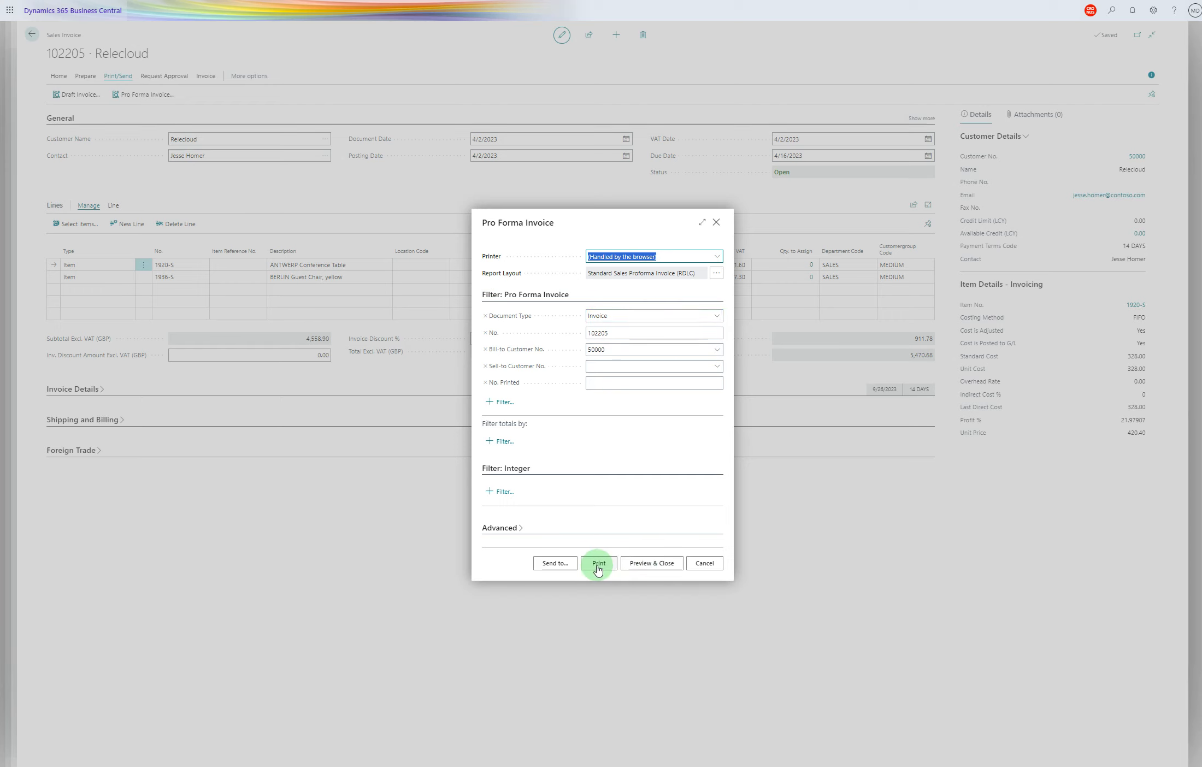
click(599, 564)
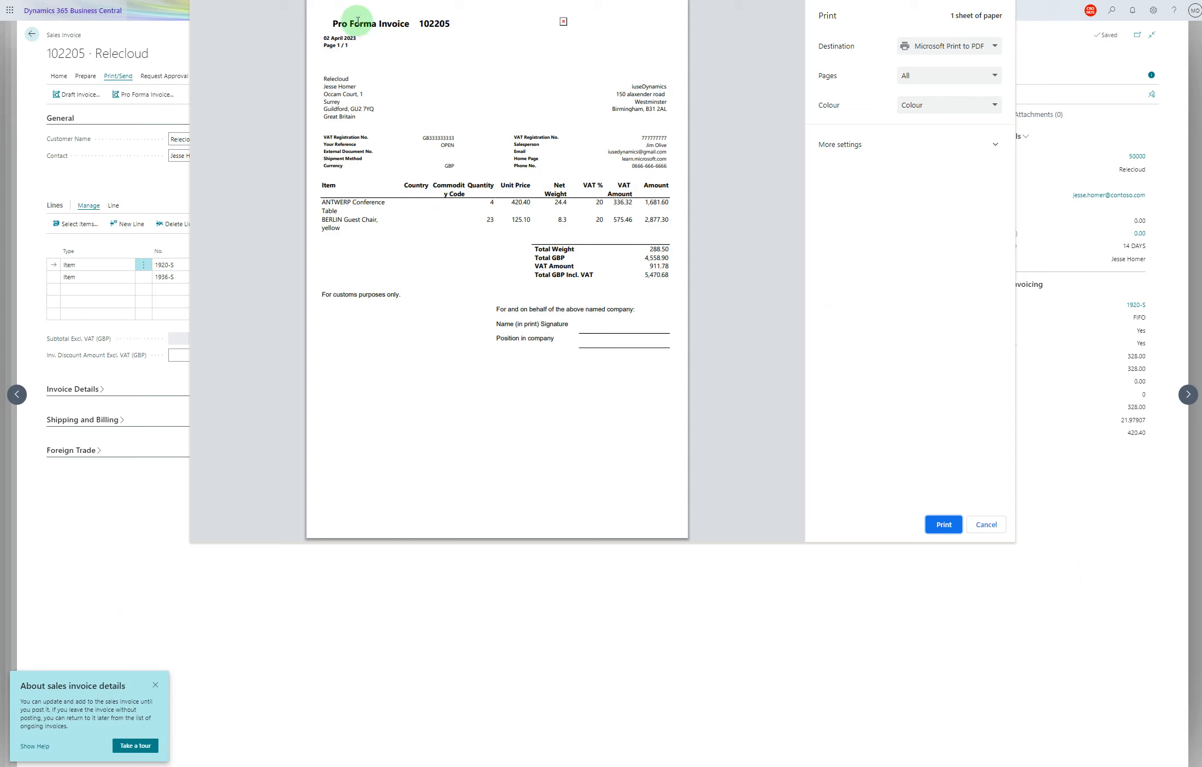
drag(358, 21, 639, 325)
click(643, 394)
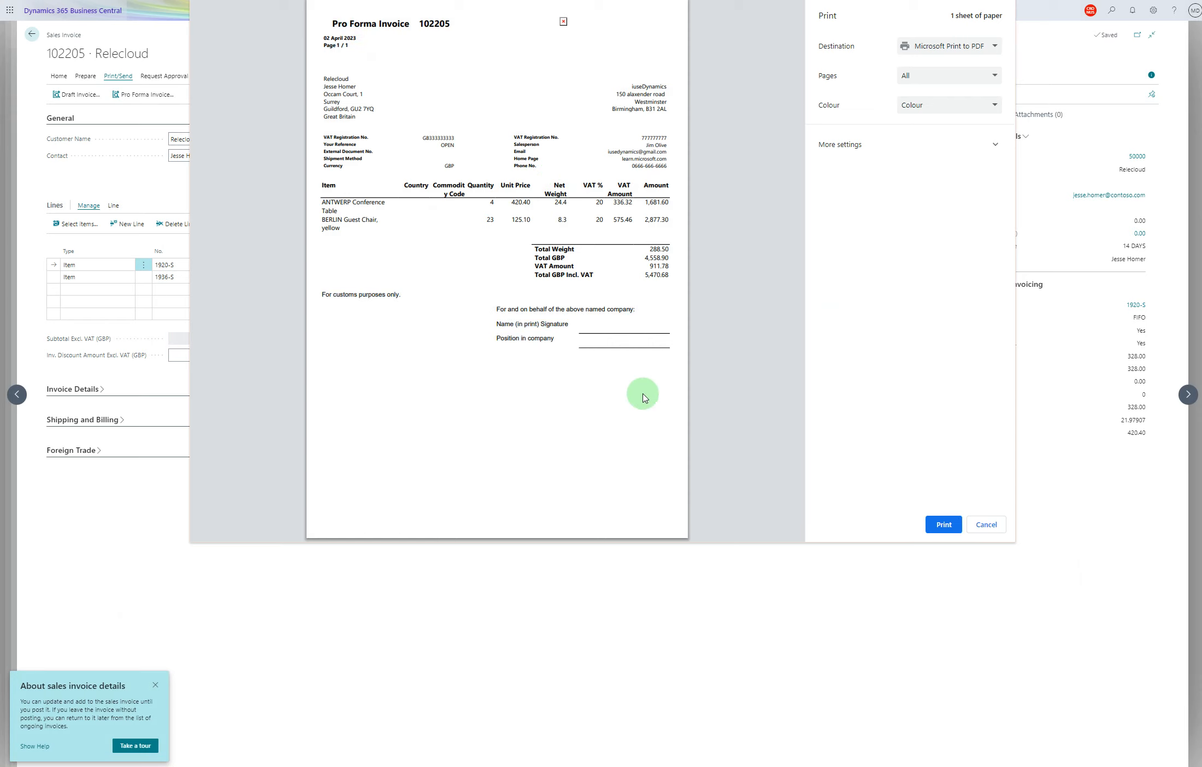
- Print the pro forma invoice with Microsoft Print to PDF and save it as PRINT in the Downloads folder
click(943, 525)
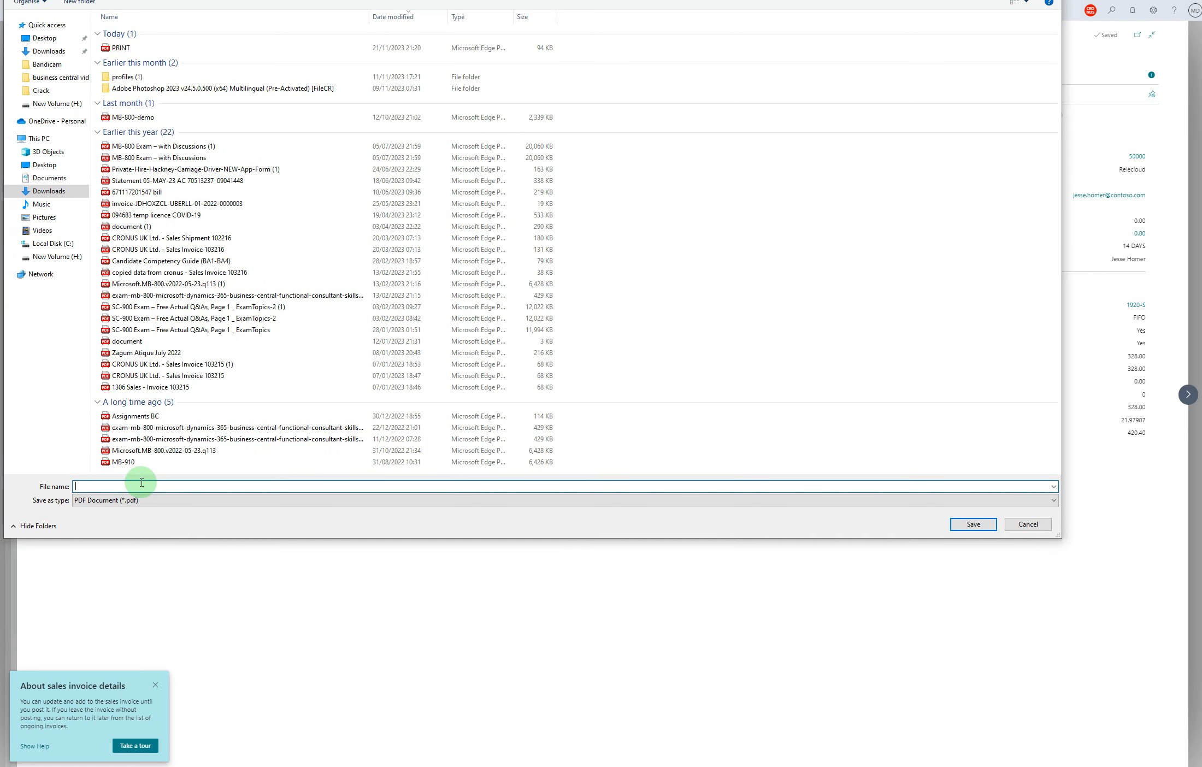
text(PRINT)
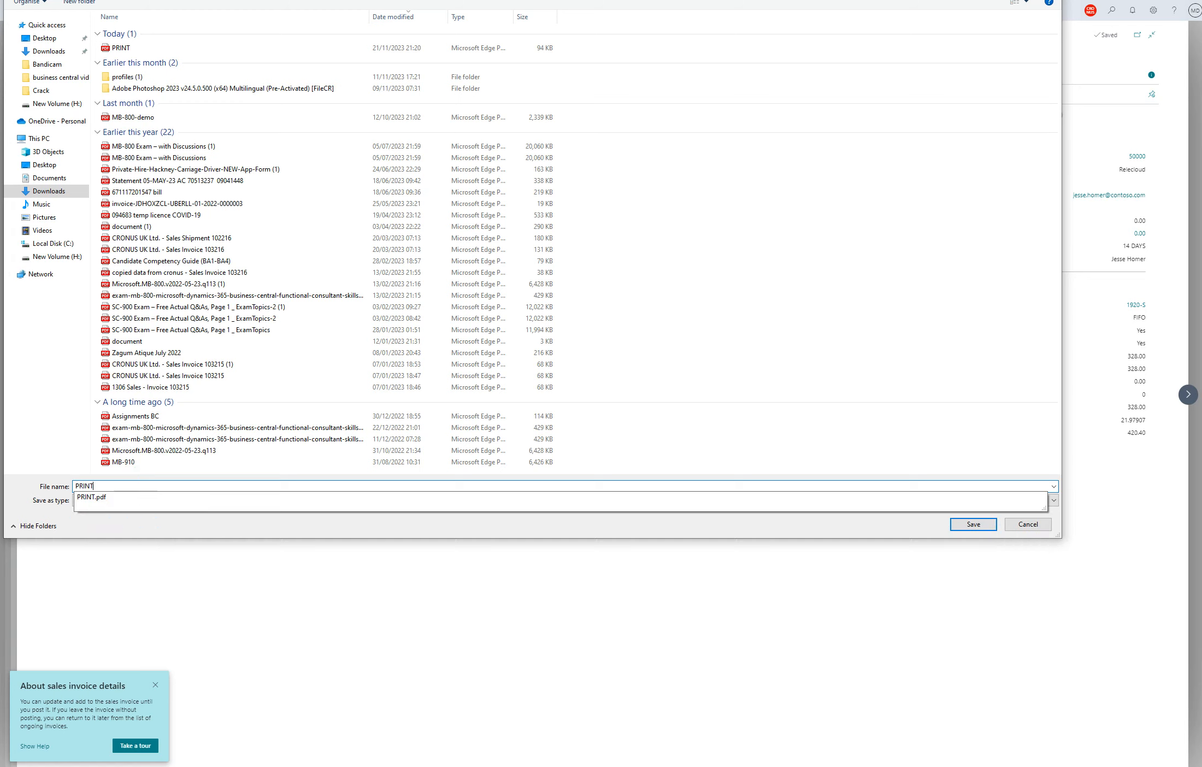
click(142, 483)
click(970, 525)
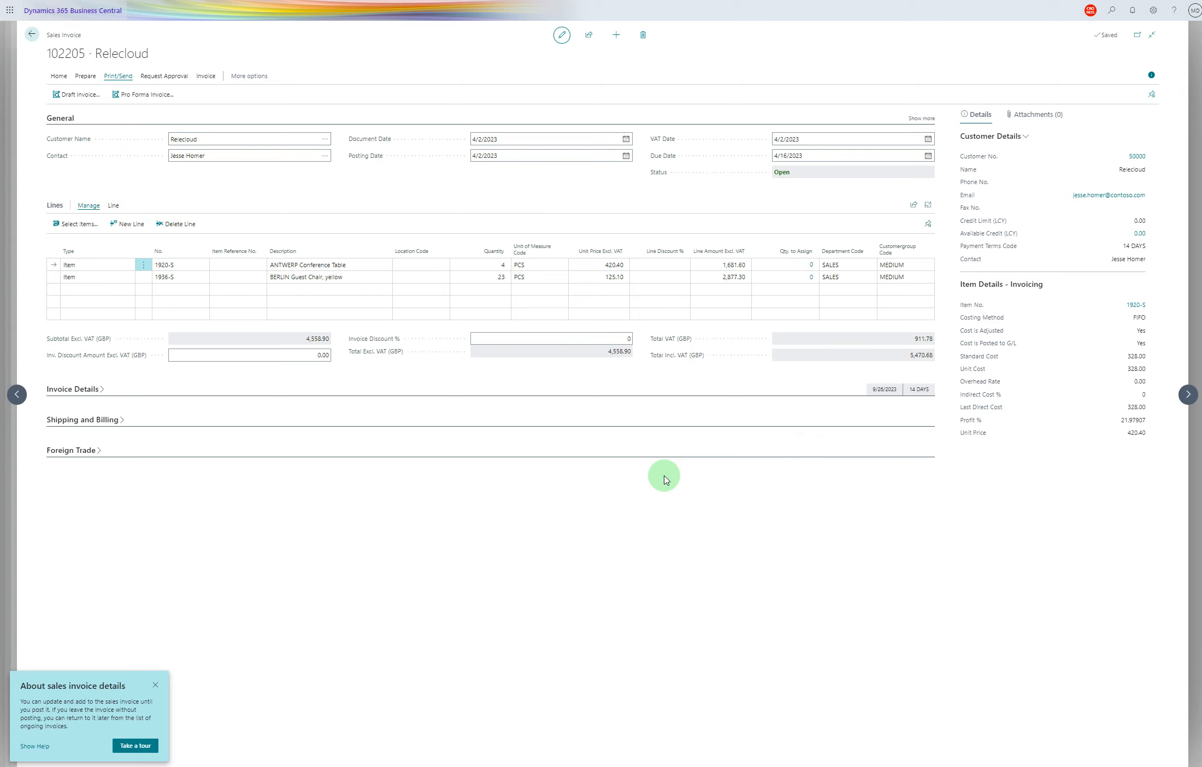
key(ctrl+p)
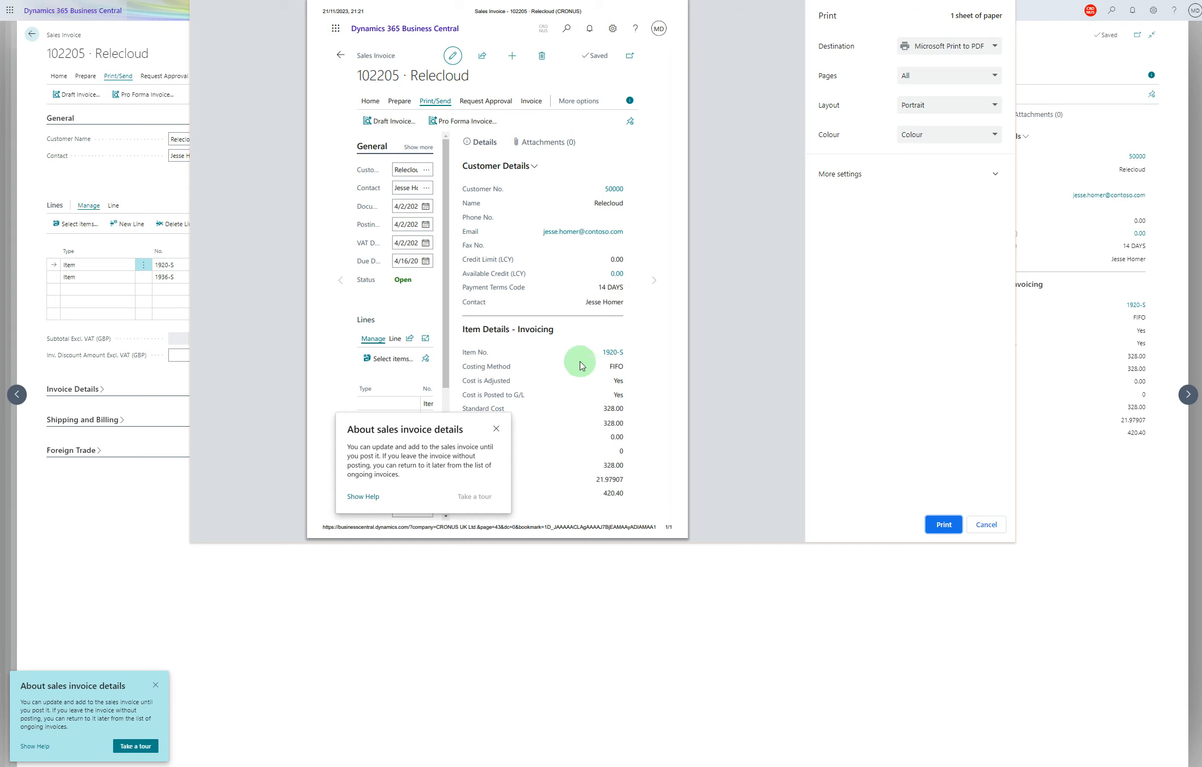
click(985, 525)
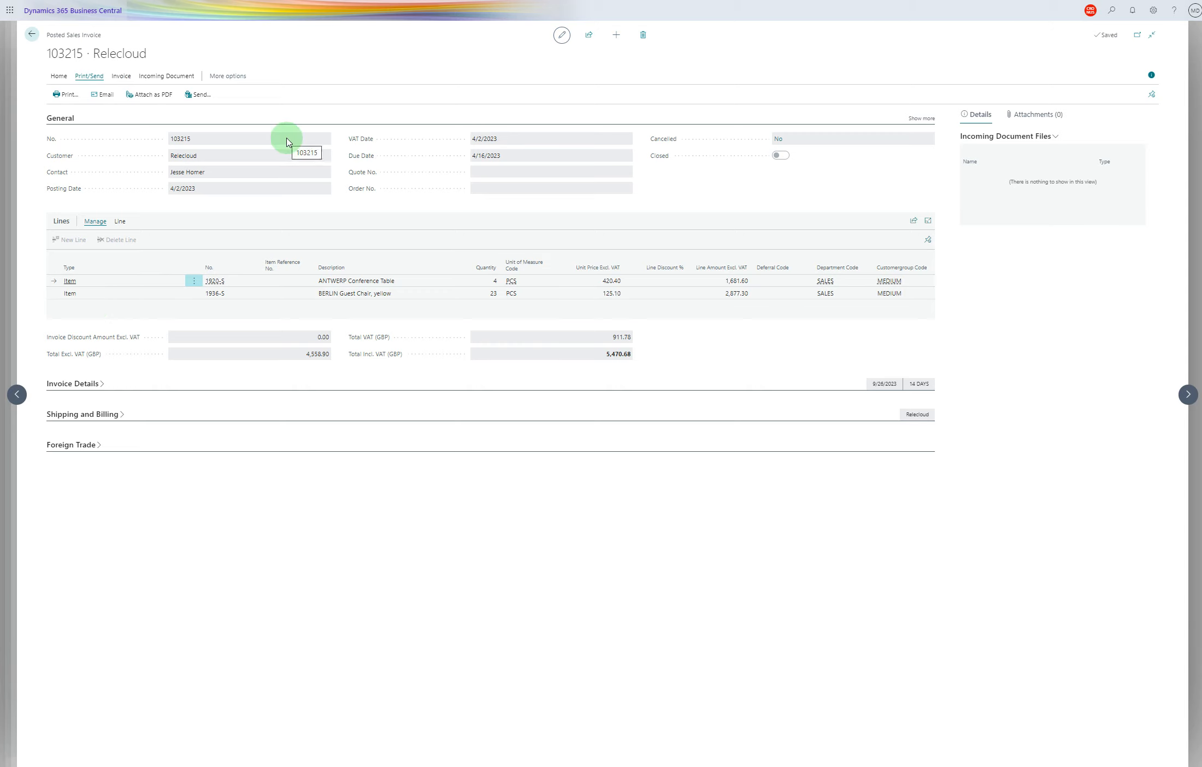
- Send the posted Relecloud sales invoice with both Printer and Email set to Yes (Prompt for Settings), and confirm
click(190, 104)
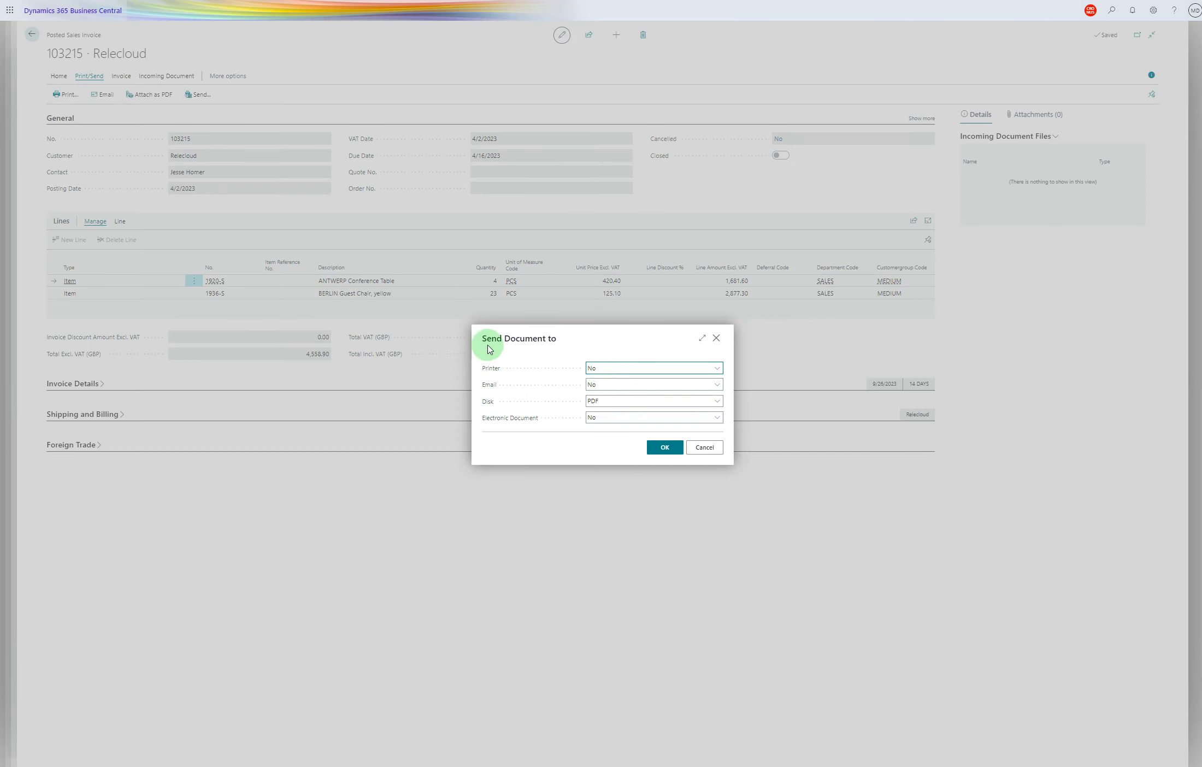
click(709, 367)
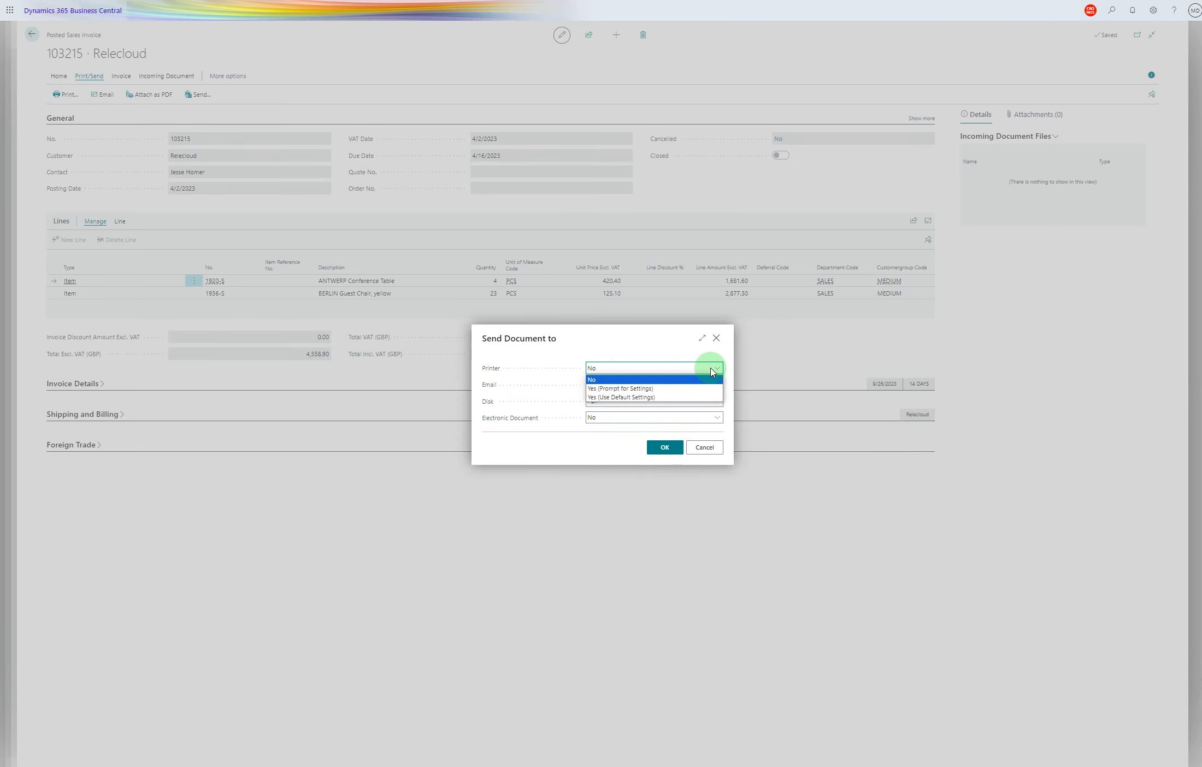
click(688, 389)
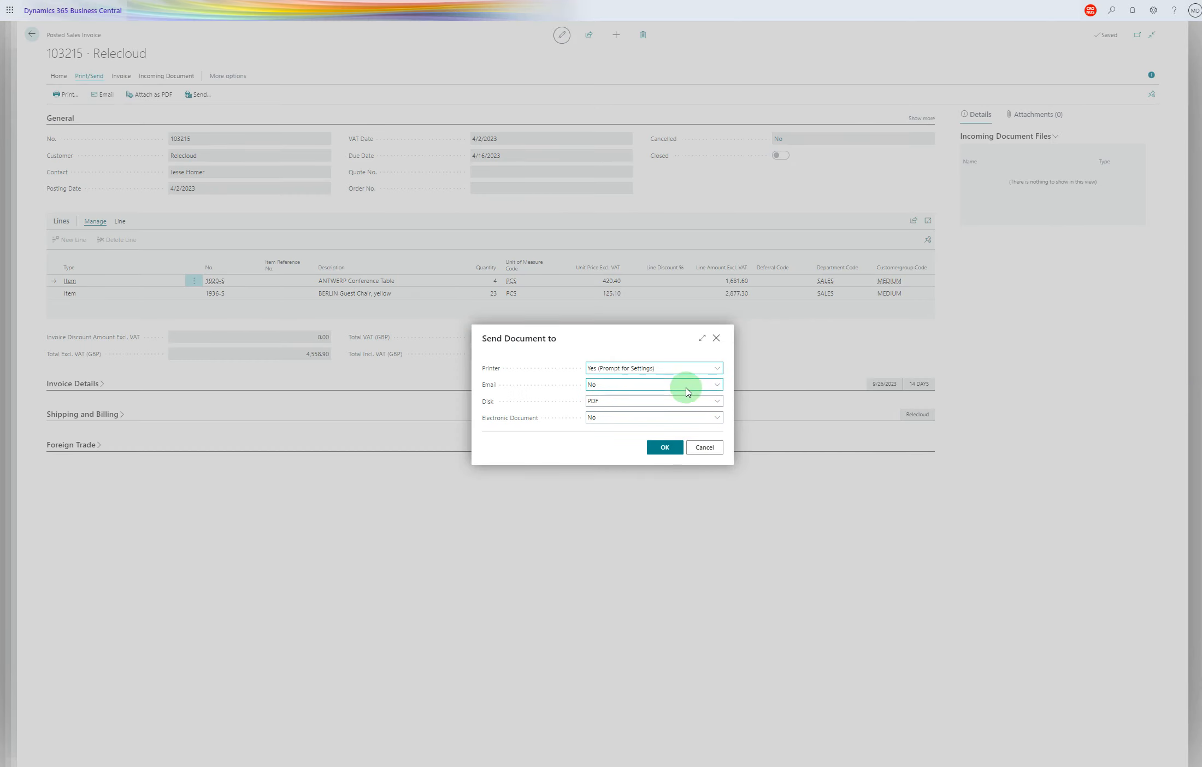
click(688, 388)
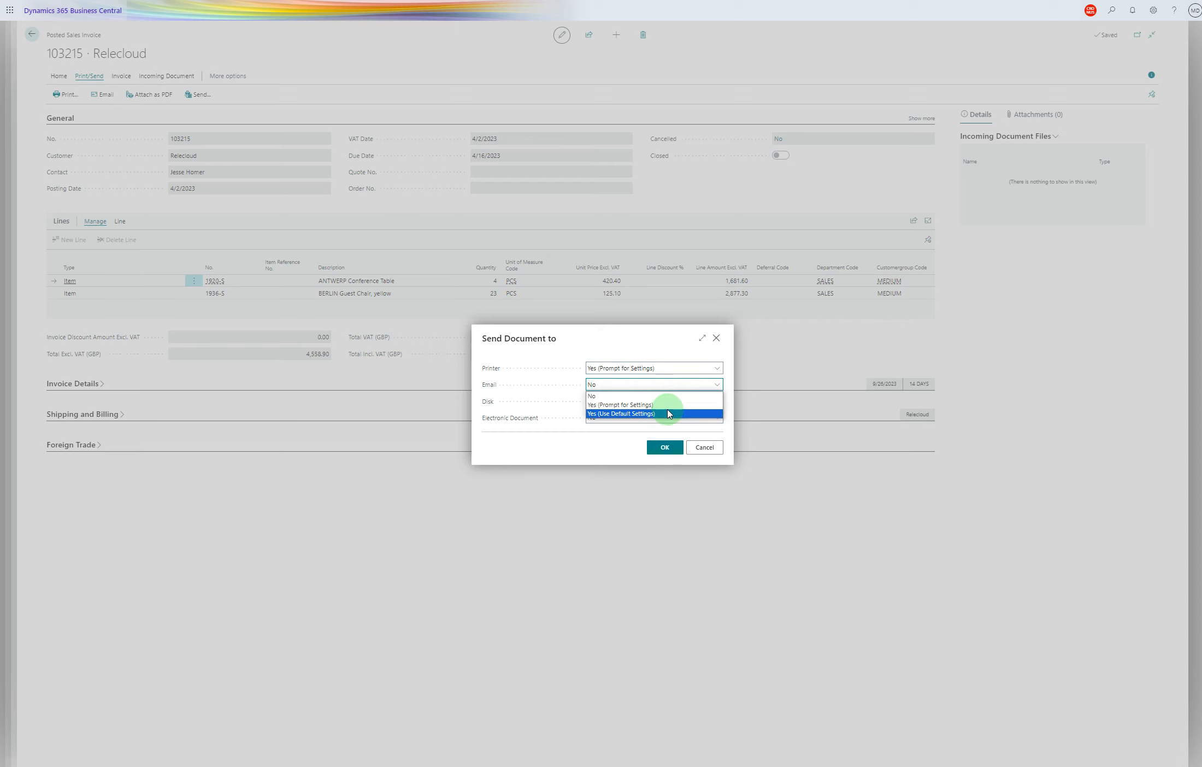
click(642, 407)
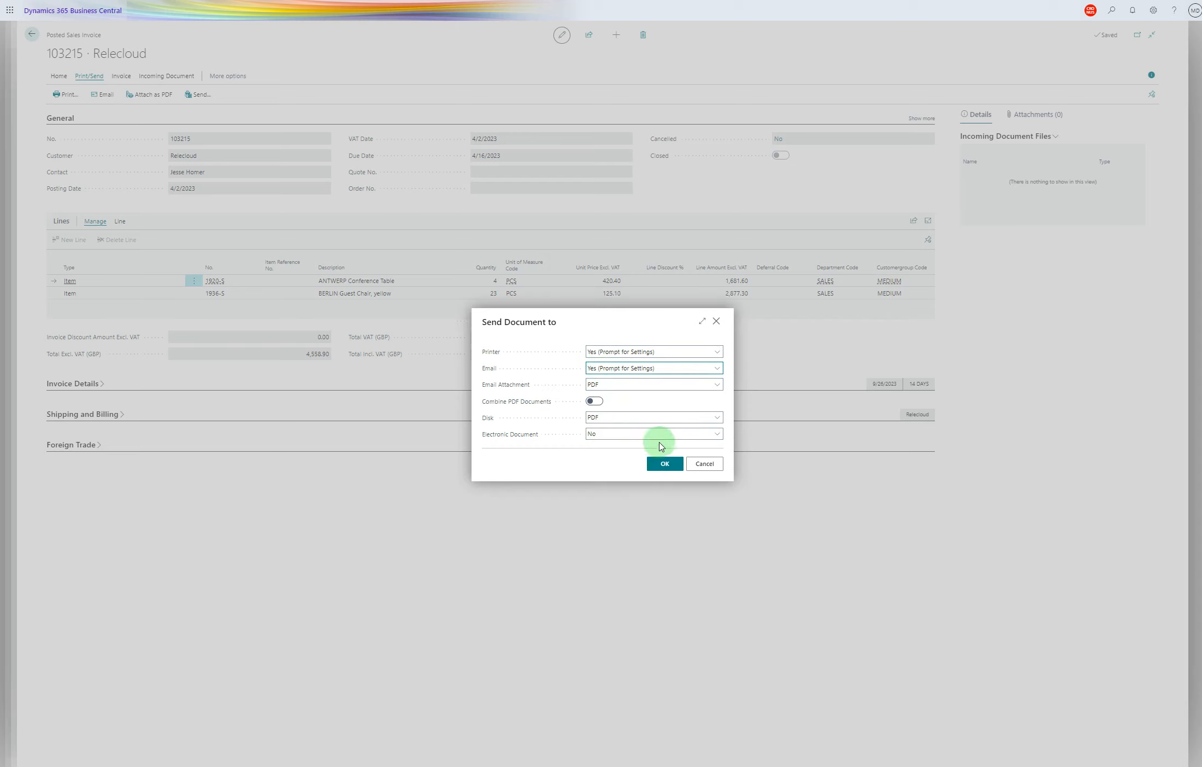
click(661, 463)
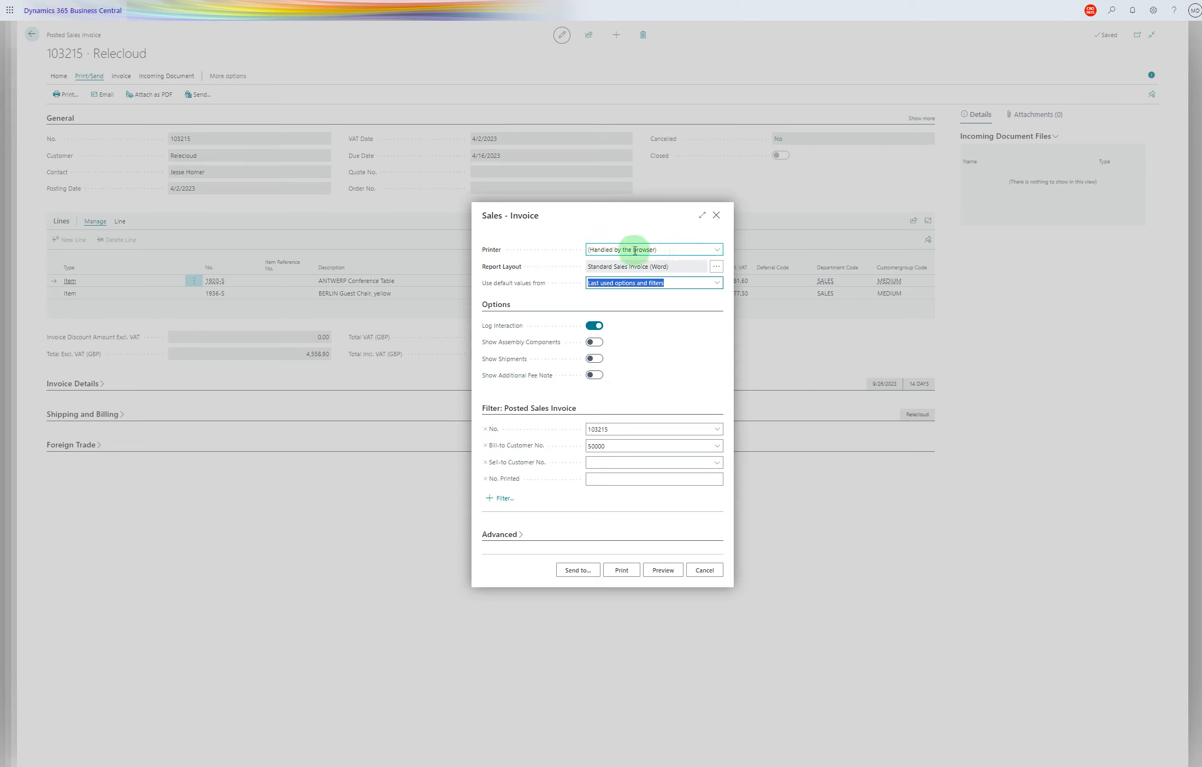
- Print the posted sales invoice on PRINTER ON PREM-CLOUD with PDF Document as the file type, and check the email draft's recipient
click(717, 251)
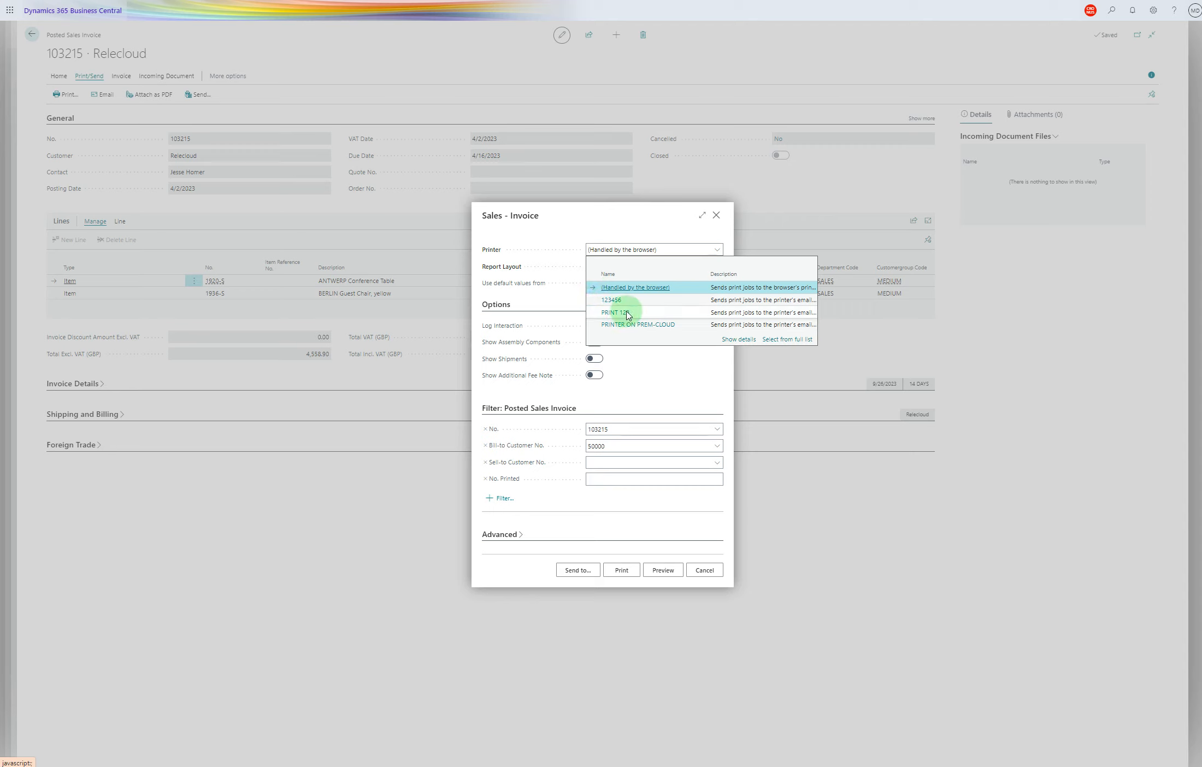
click(653, 325)
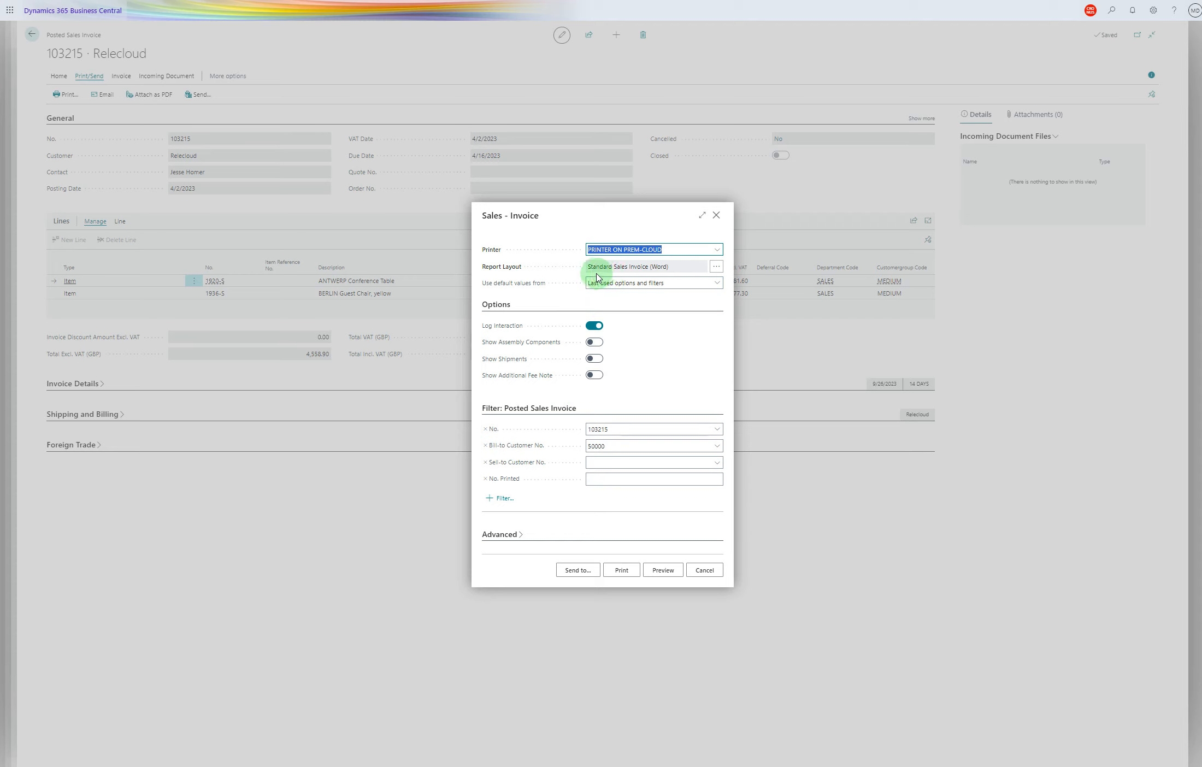
click(622, 570)
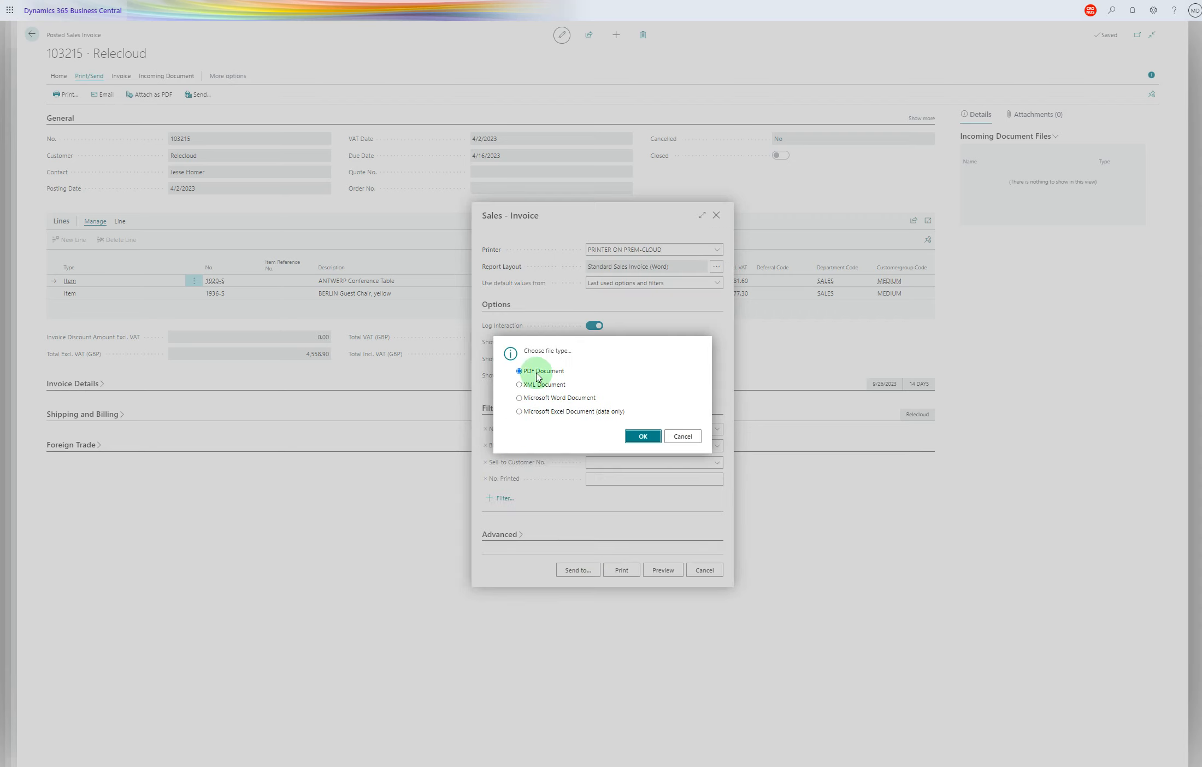
click(642, 436)
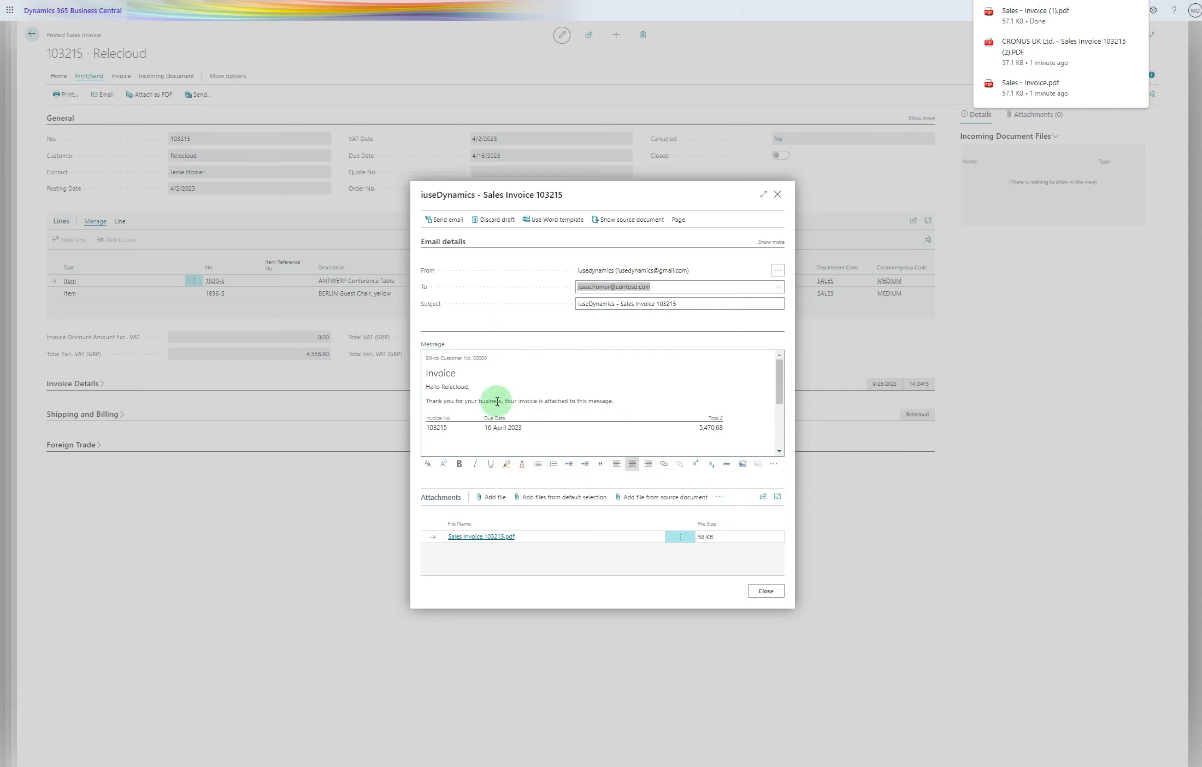
click(661, 286)
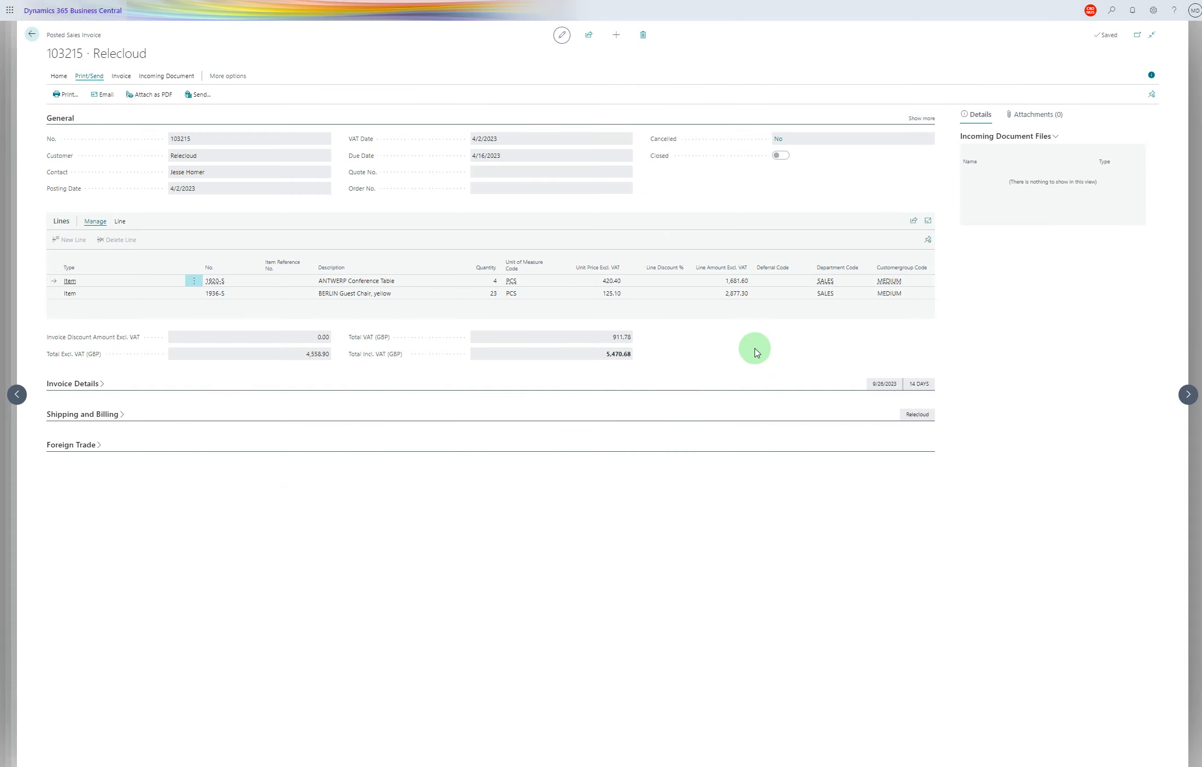
- Search for "printer selec", open Printer Selections to examine which printer is assigned to each user and report, and return to the invoice
click(1109, 18)
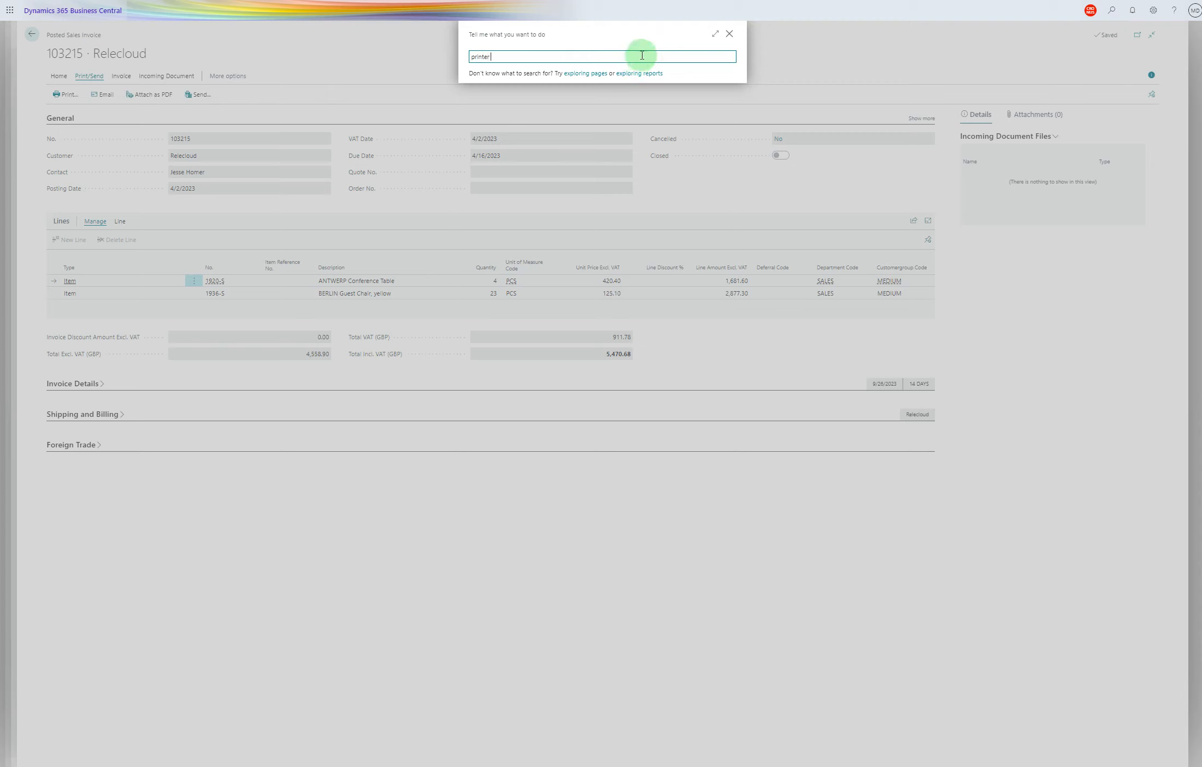
text(printer selec)
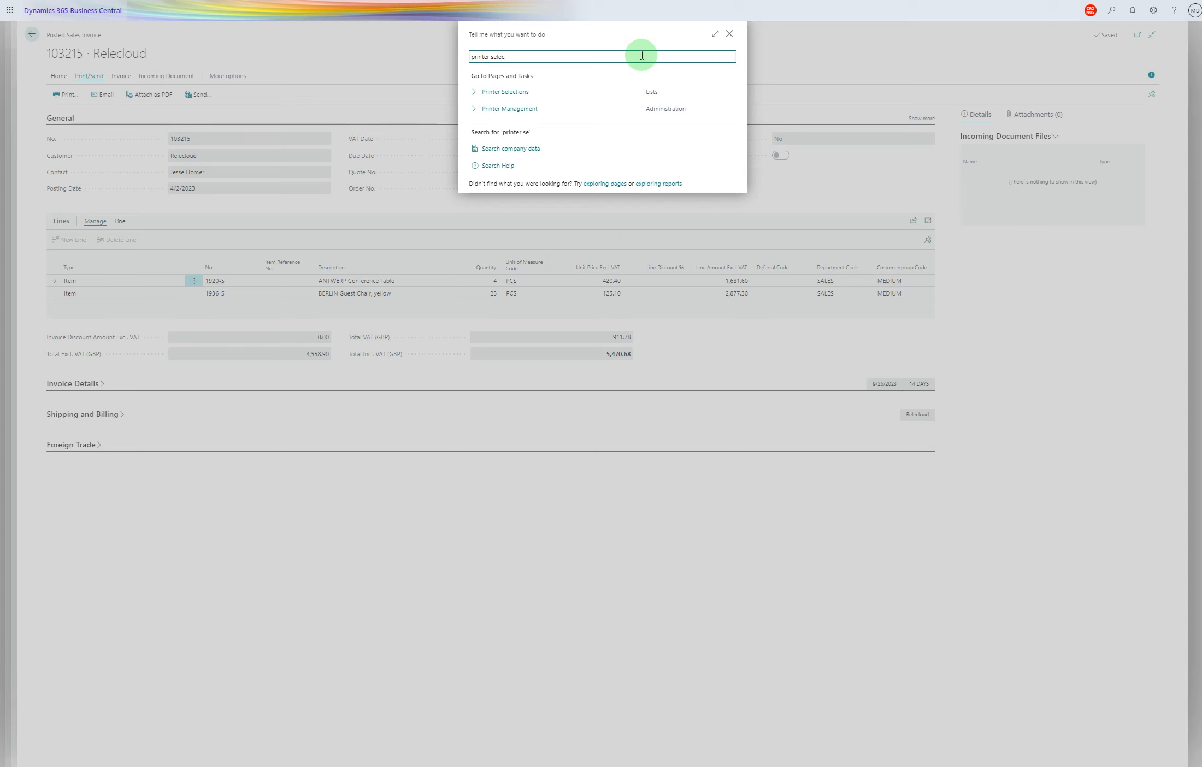
click(517, 94)
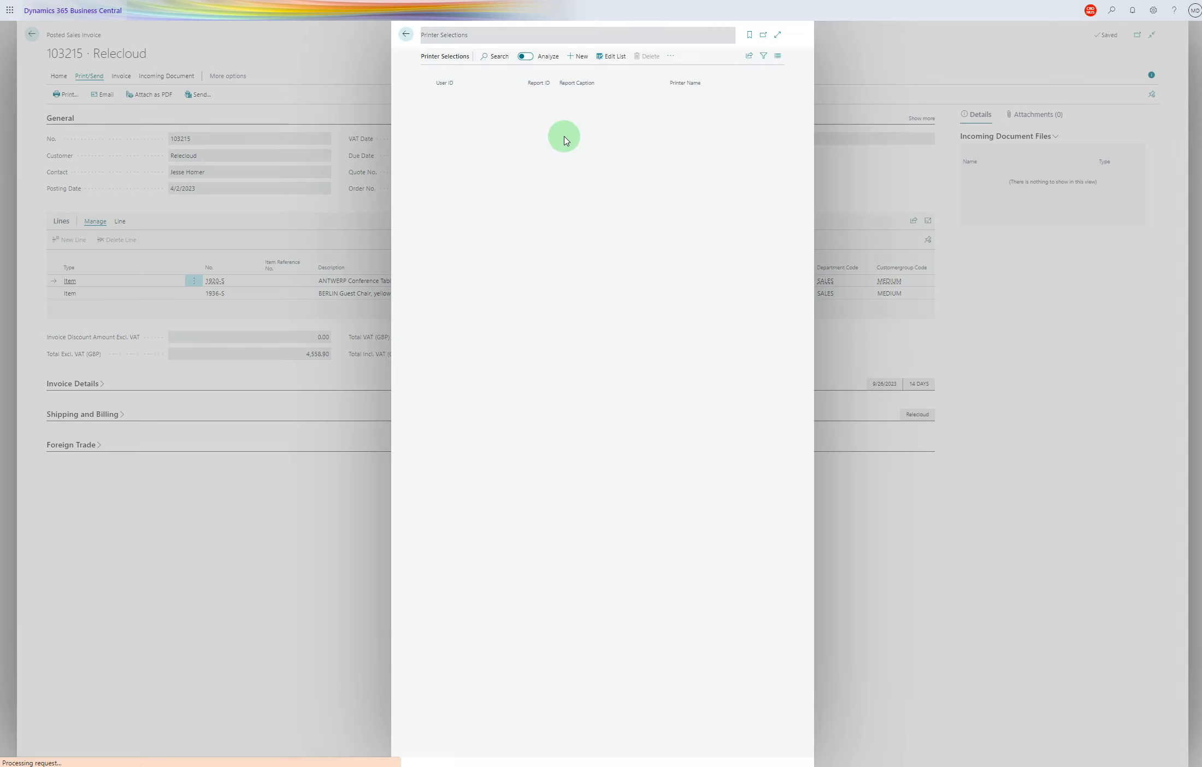
click(447, 111)
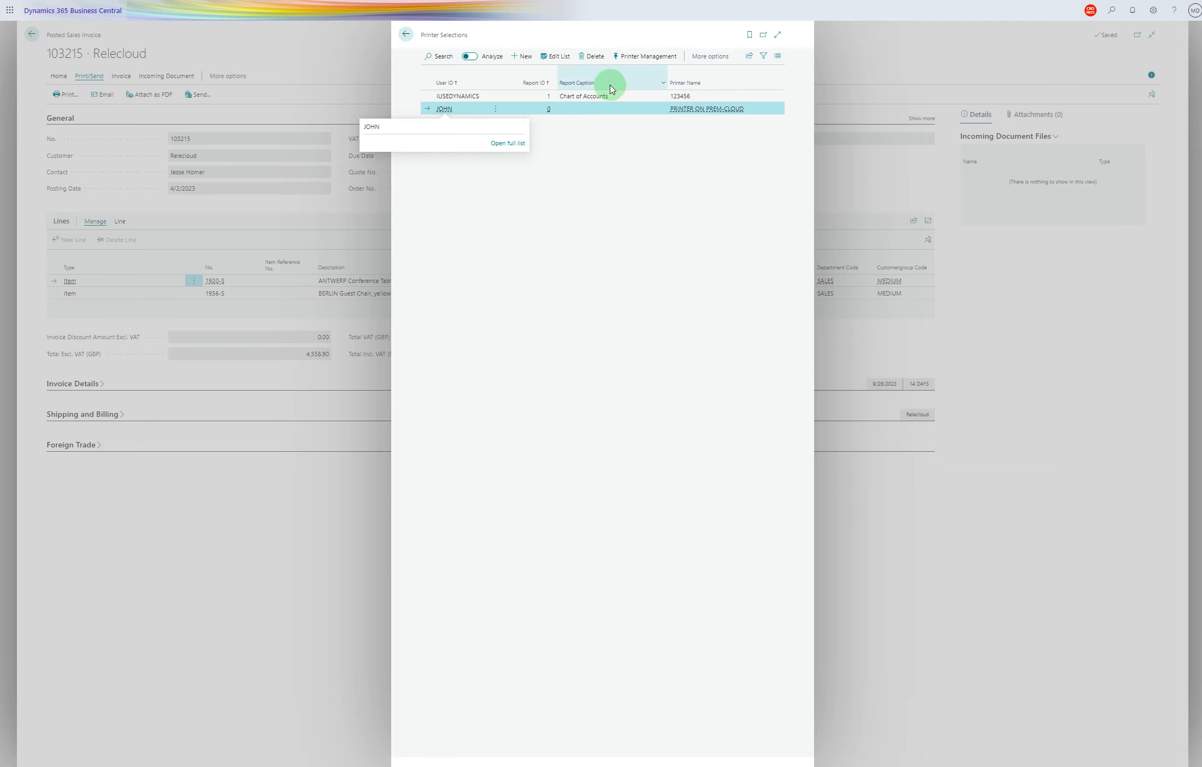
click(406, 35)
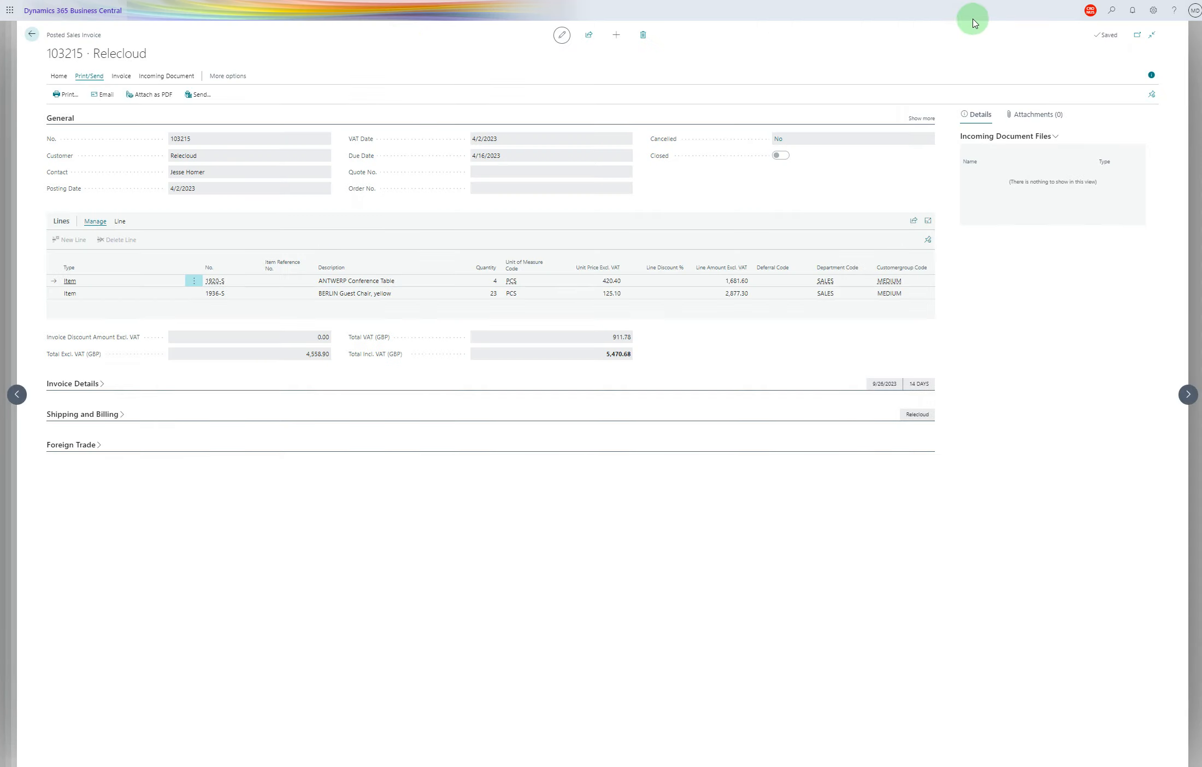